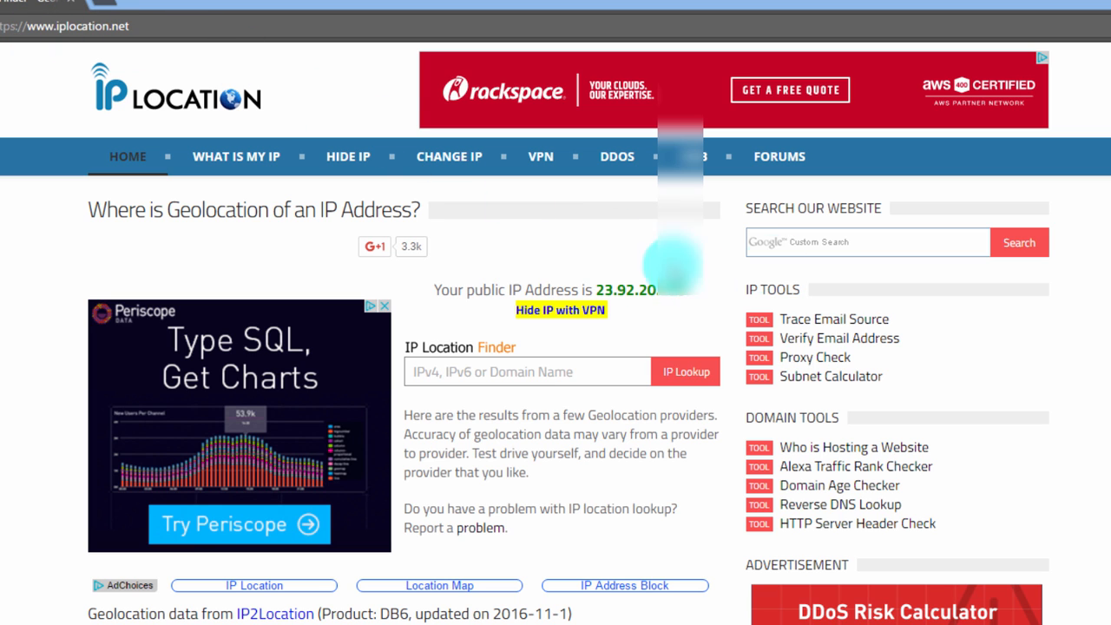
# - Examine the public IP address and its geolocation data on iplocation.net before connecting to the VPN
pyautogui.scroll(-1, 555, 334)
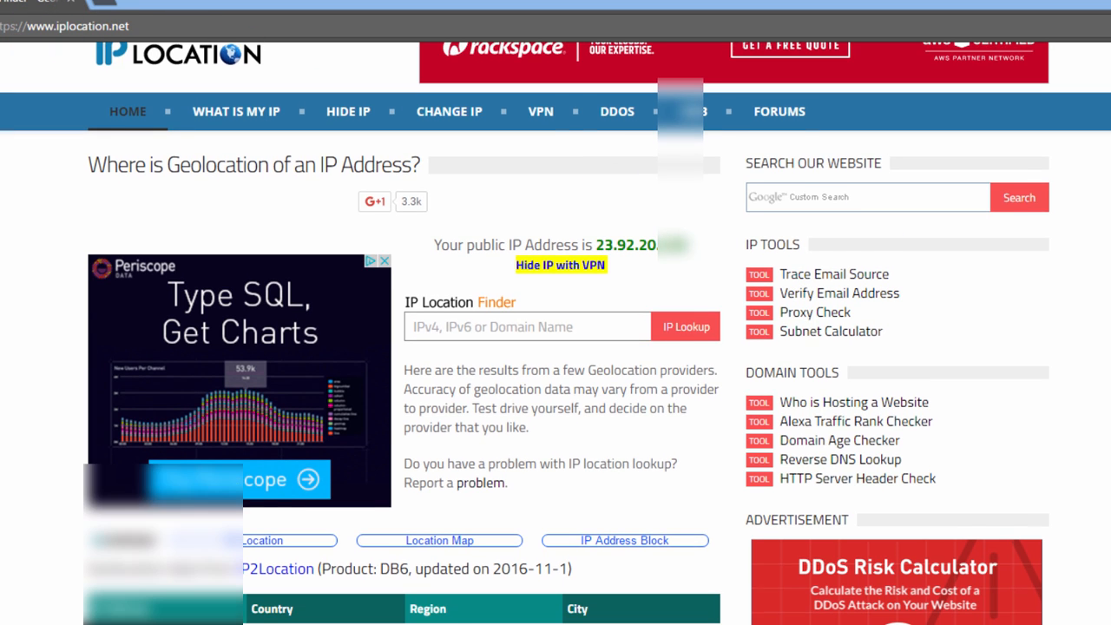
pyautogui.scroll(-1, 556, 333)
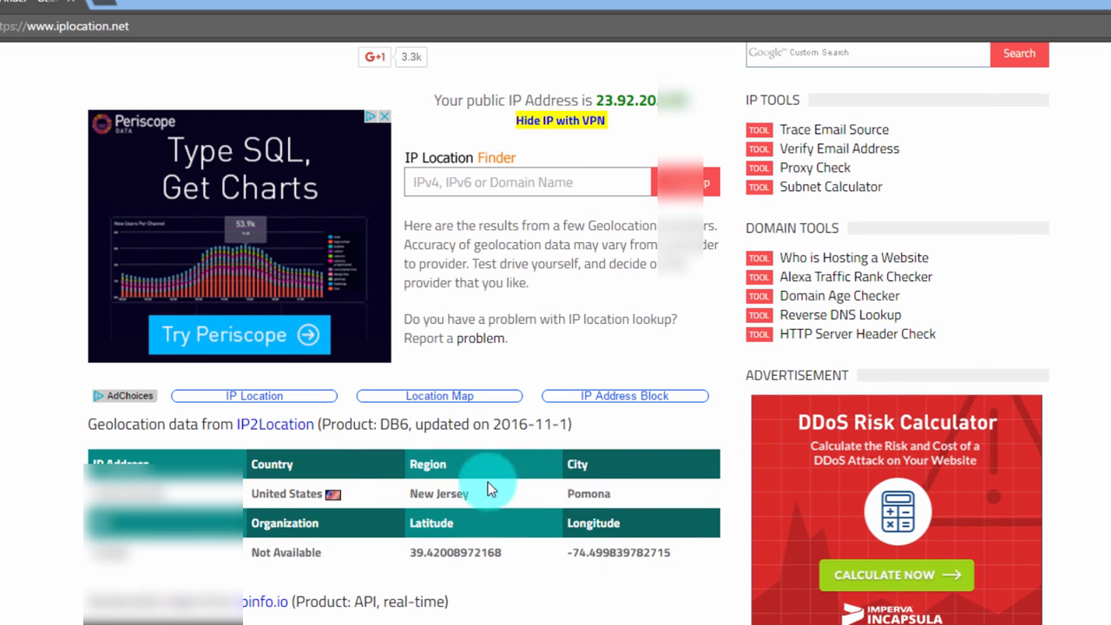
pyautogui.scroll(2, 556, 334)
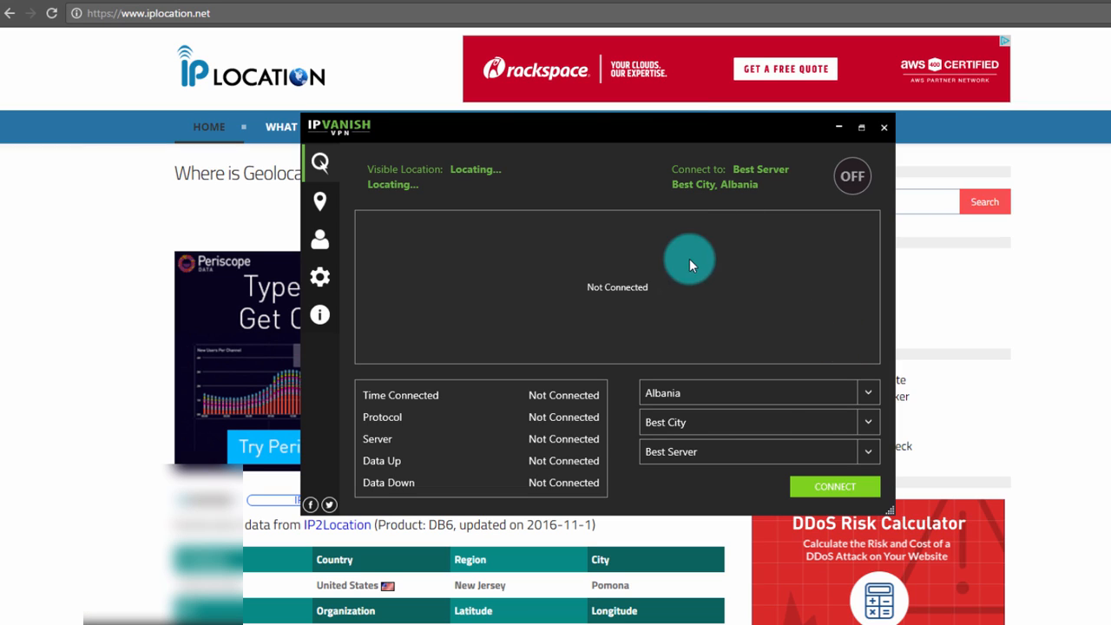
# - In IPVanish, choose Switzerland as the country with Best City and Best Server, and connect to the VPN
pyautogui.click(869, 393)
pyautogui.scroll(-3, 877, 452)
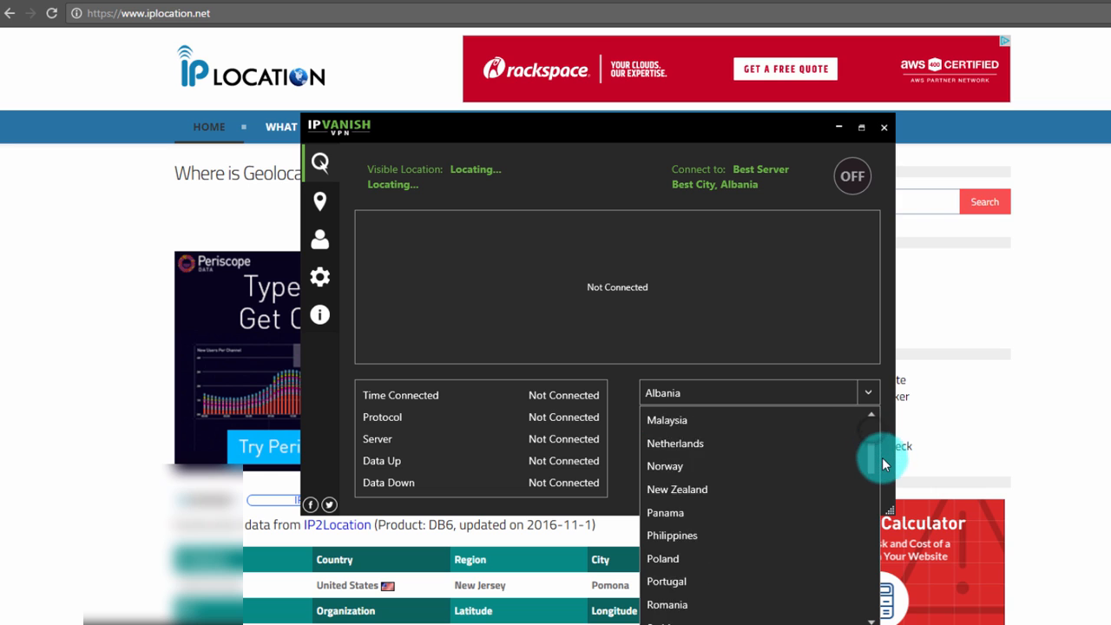
pyautogui.moveTo(885, 470); pyautogui.dragTo(914, 591)
pyautogui.scroll(3, 686, 520)
pyautogui.click(692, 495)
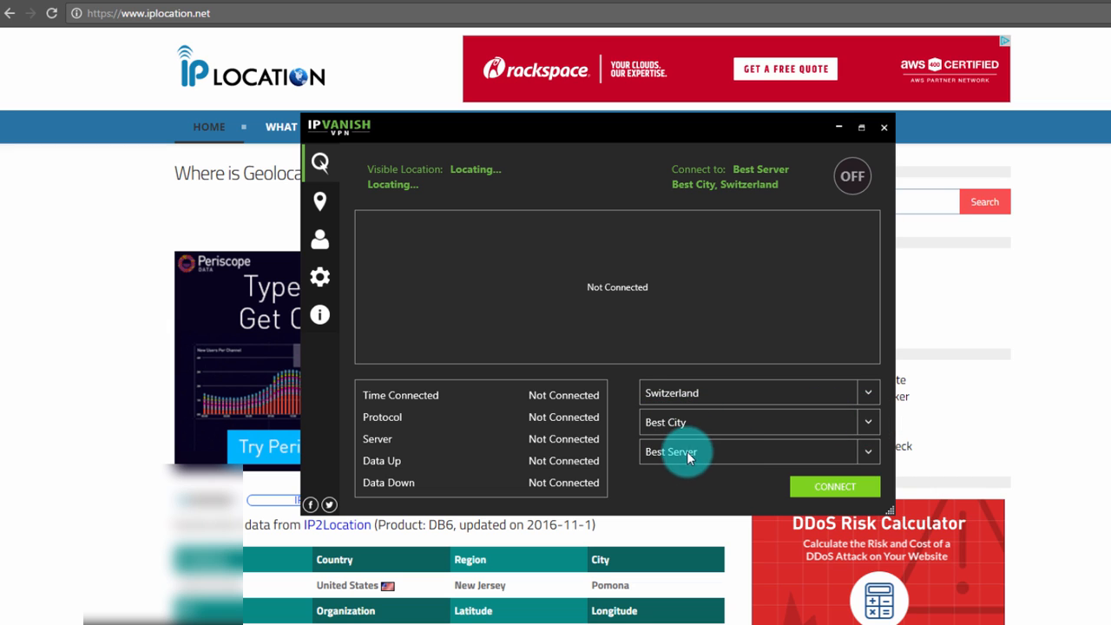
pyautogui.click(839, 486)
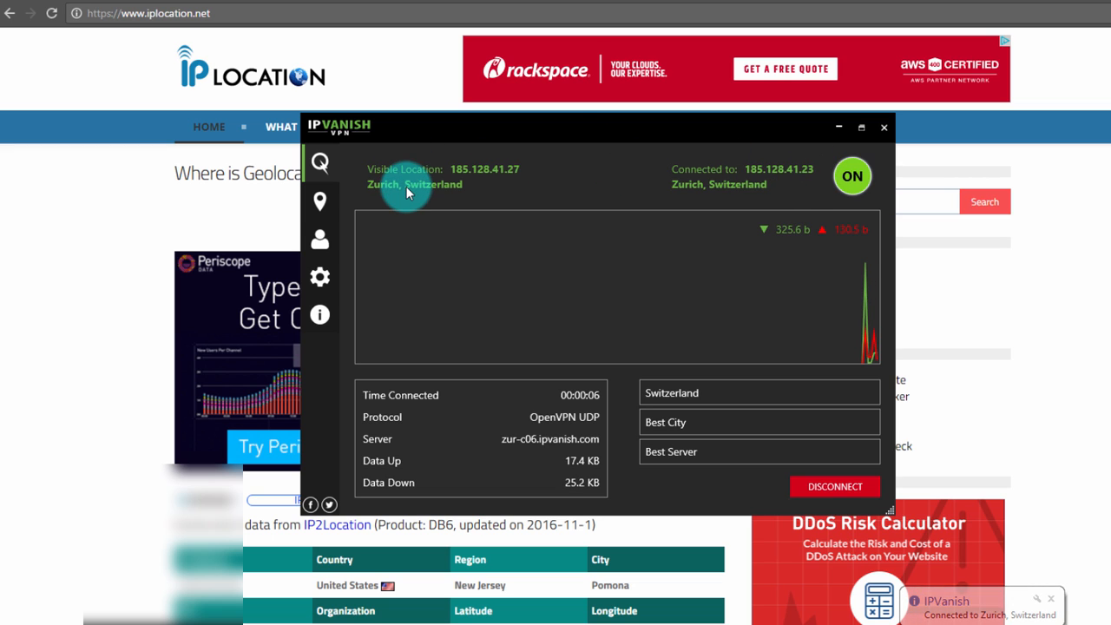
# - Return to the browser, reload iplocation.net and check the public IP address and its geolocation with the VPN on
pyautogui.click(113, 228)
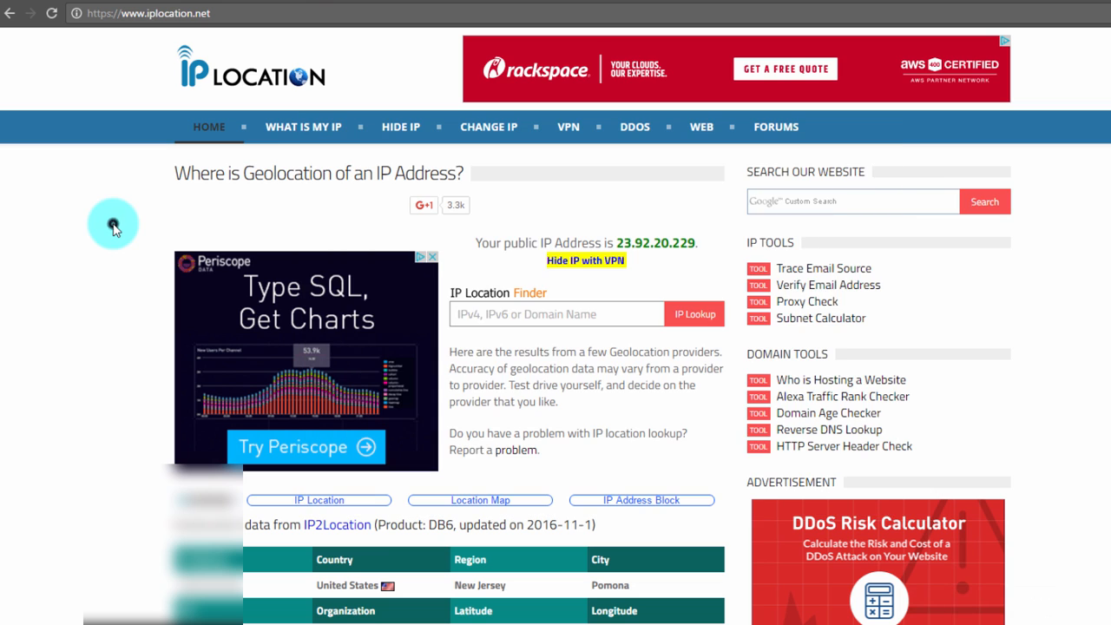
pyautogui.click(288, 13)
pyautogui.press('Return')
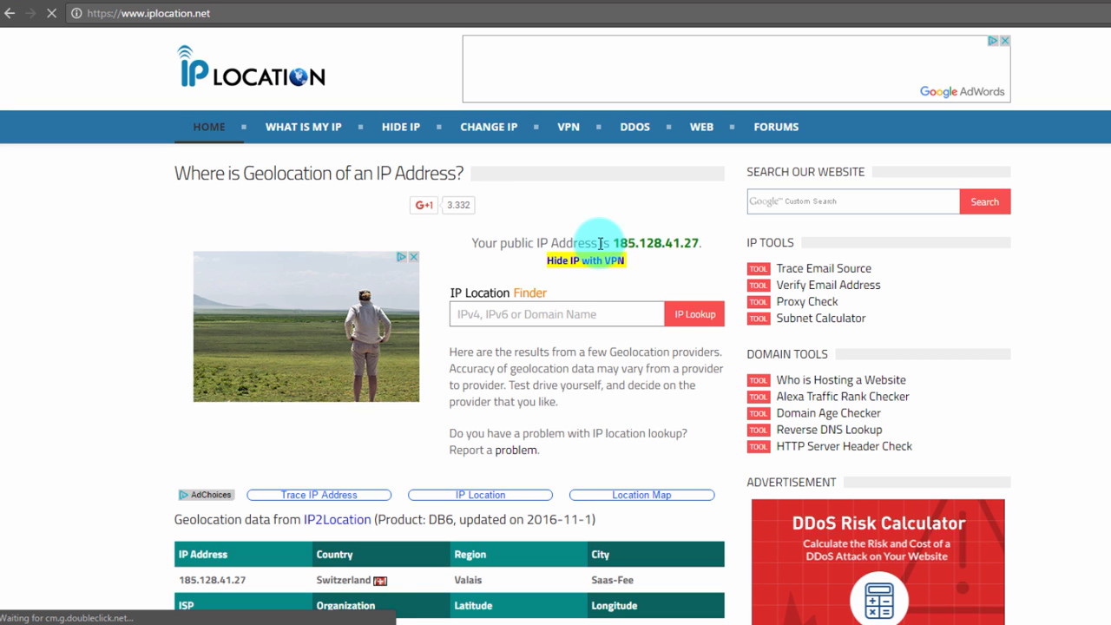
pyautogui.scroll(-1, 347, 365)
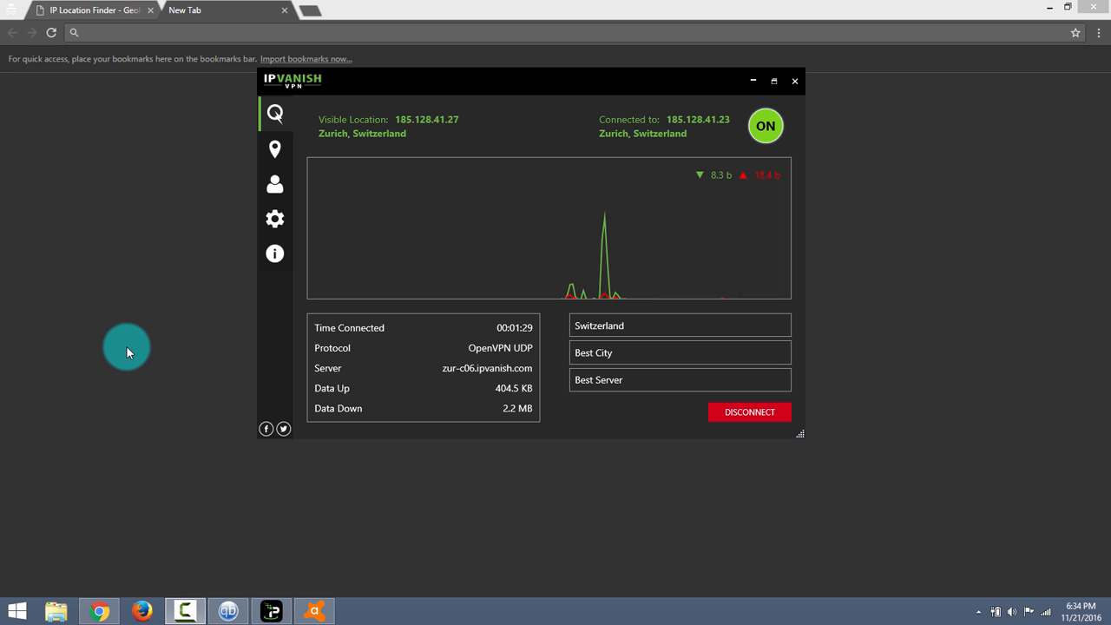
# - Open checkmytorrentip.upcoil.com in the browser's new incognito tab
pyautogui.moveTo(231, 613)
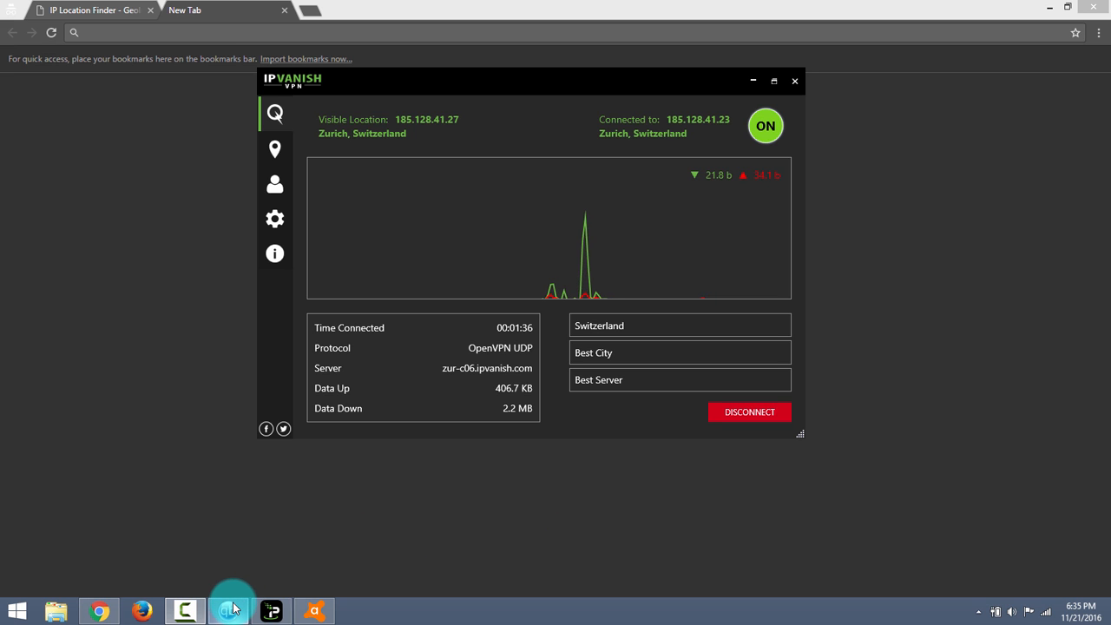
pyautogui.click(239, 33)
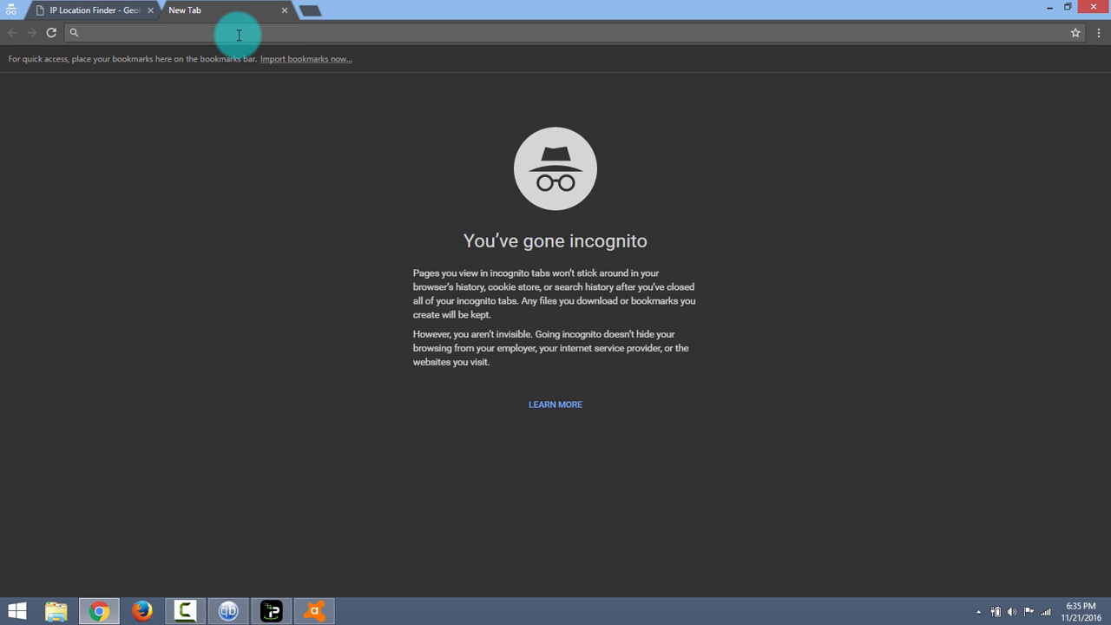
pyautogui.click(238, 33)
pyautogui.write('ch')
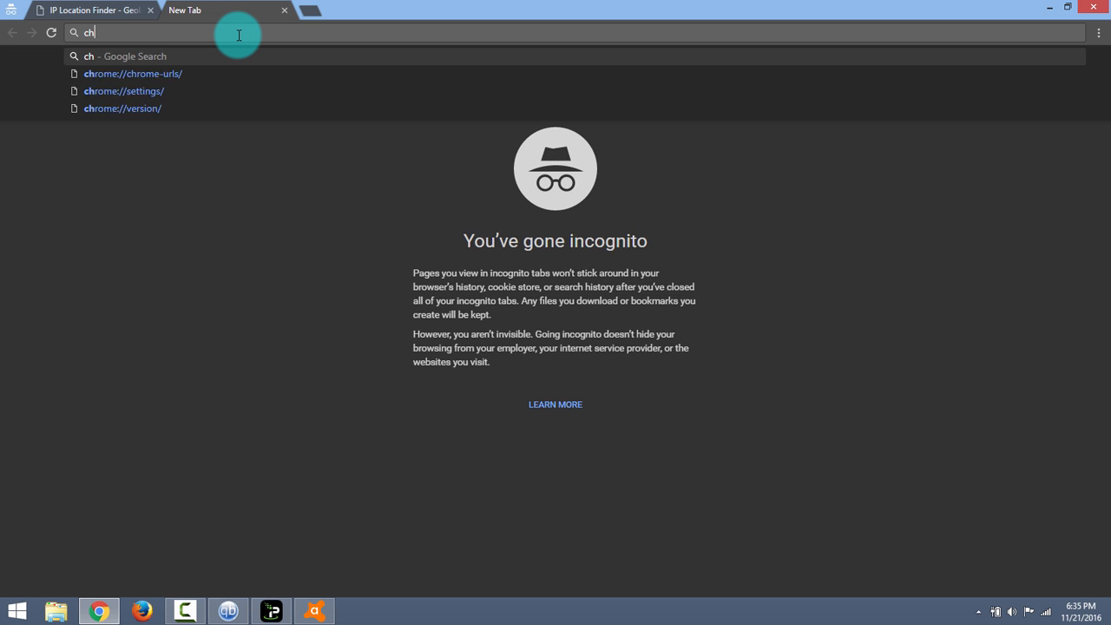
pyautogui.write('eckmy')
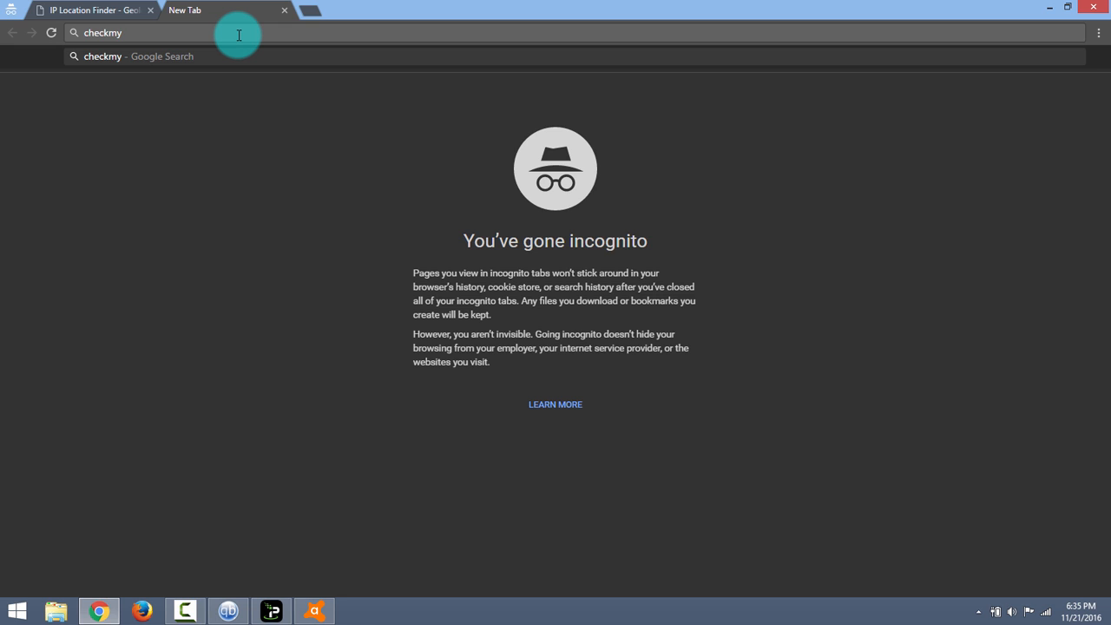
pyautogui.write('torrentip.')
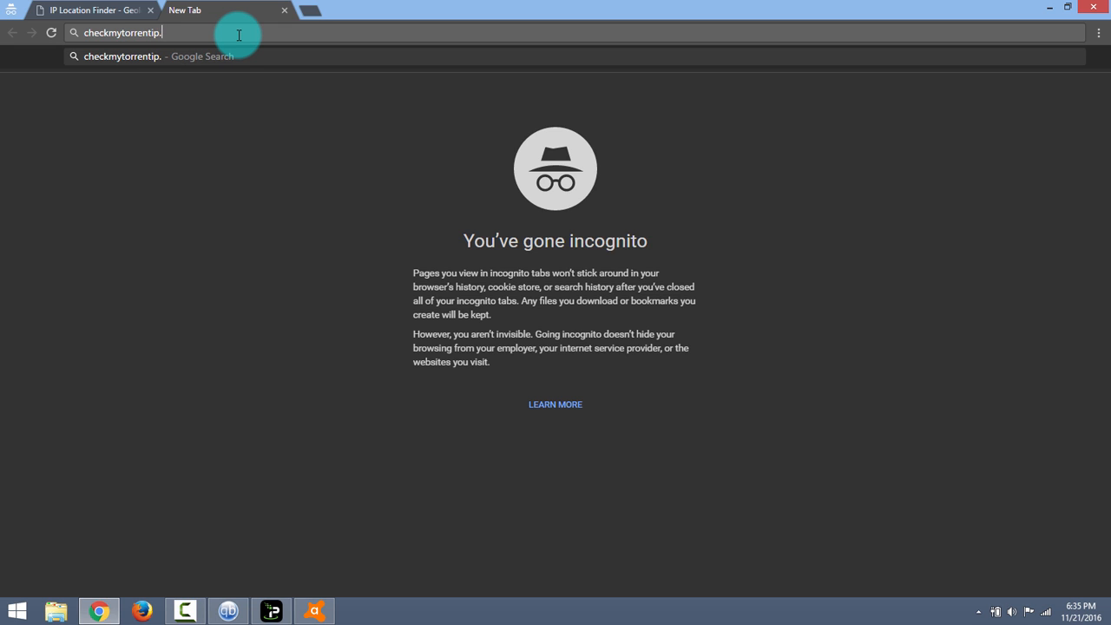
pyautogui.write('upcoil.com')
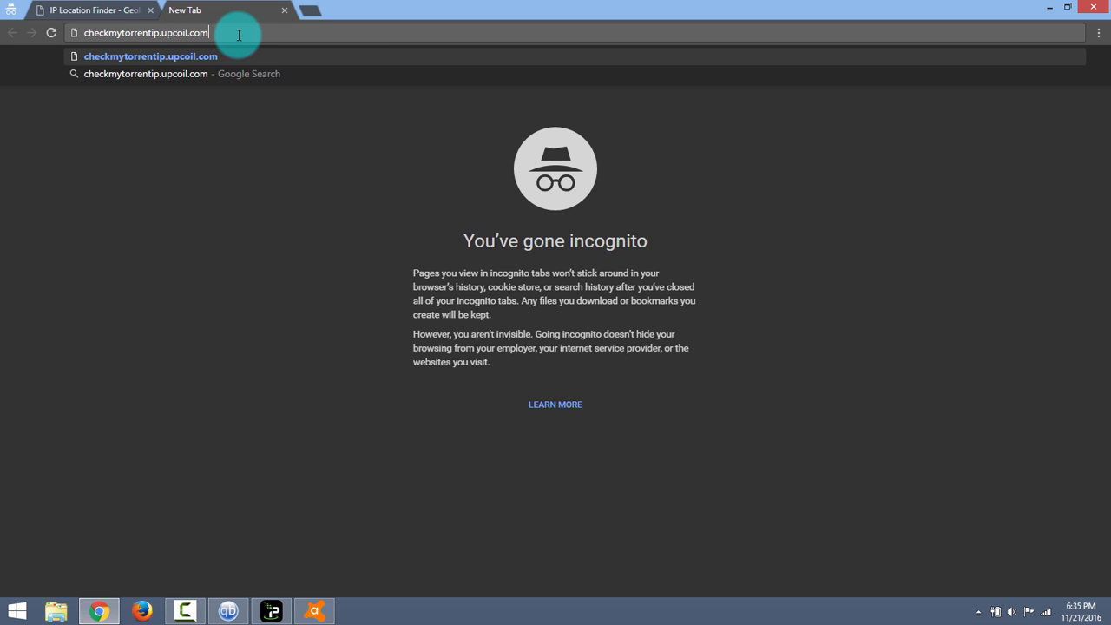
pyautogui.press('Return')
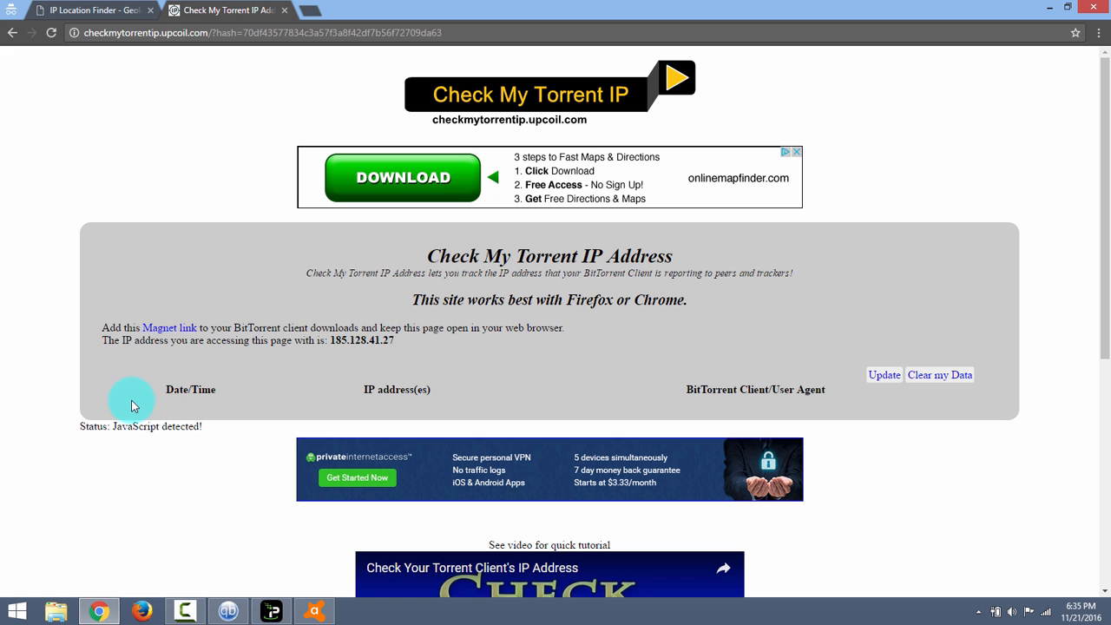
# - Highlight the page's access IP address, then launch its magnet link in the torrent client and accept the tracking torrent
pyautogui.moveTo(403, 341); pyautogui.dragTo(324, 341)
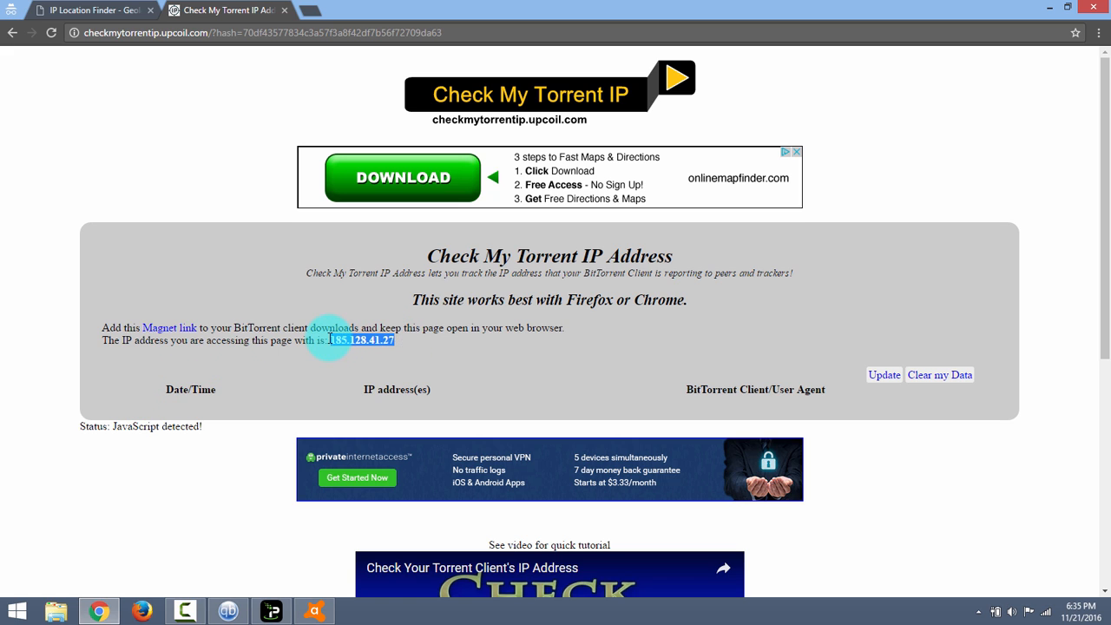
pyautogui.click(178, 330)
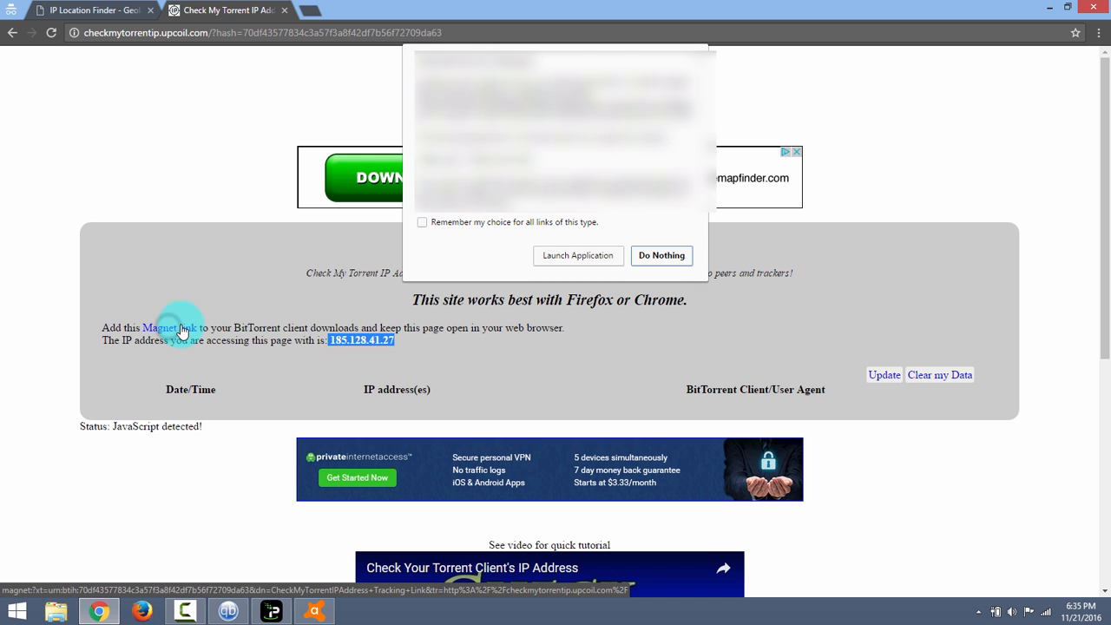
pyautogui.click(441, 221)
pyautogui.click(578, 255)
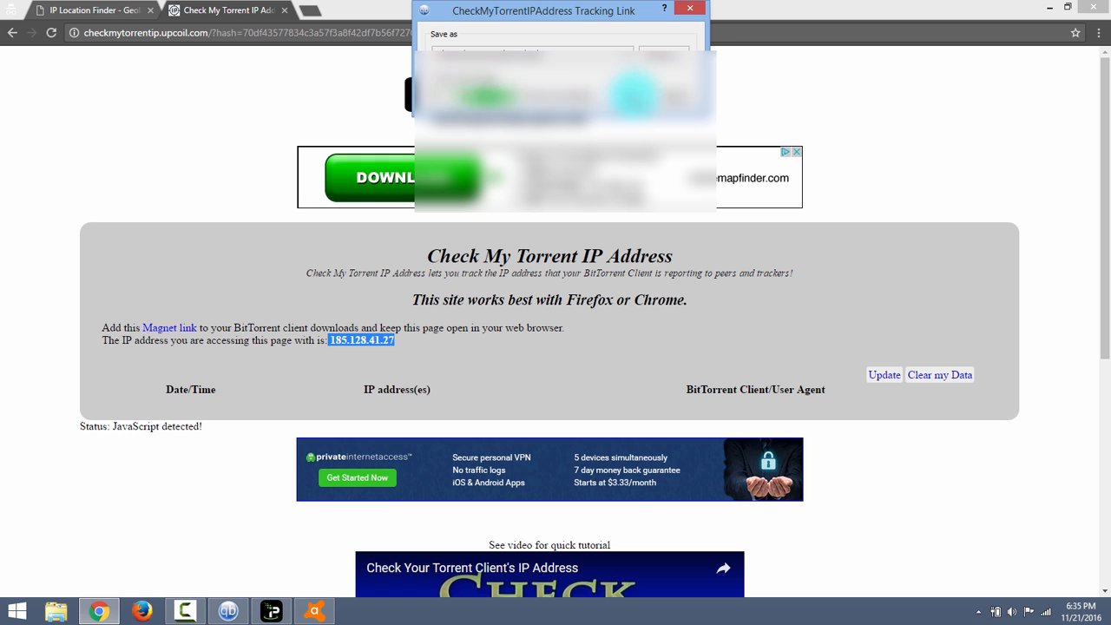
pyautogui.click(634, 96)
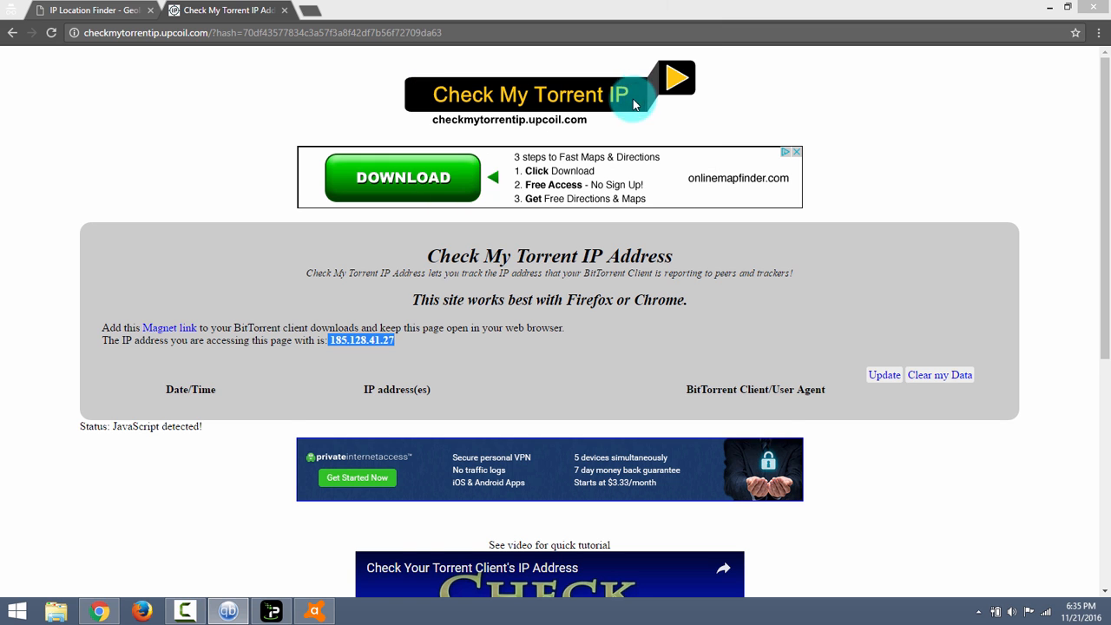
# - Check that qBittorrent lists the tracking torrent, and compare its reported IP address on the web page with the browser's
pyautogui.click(228, 612)
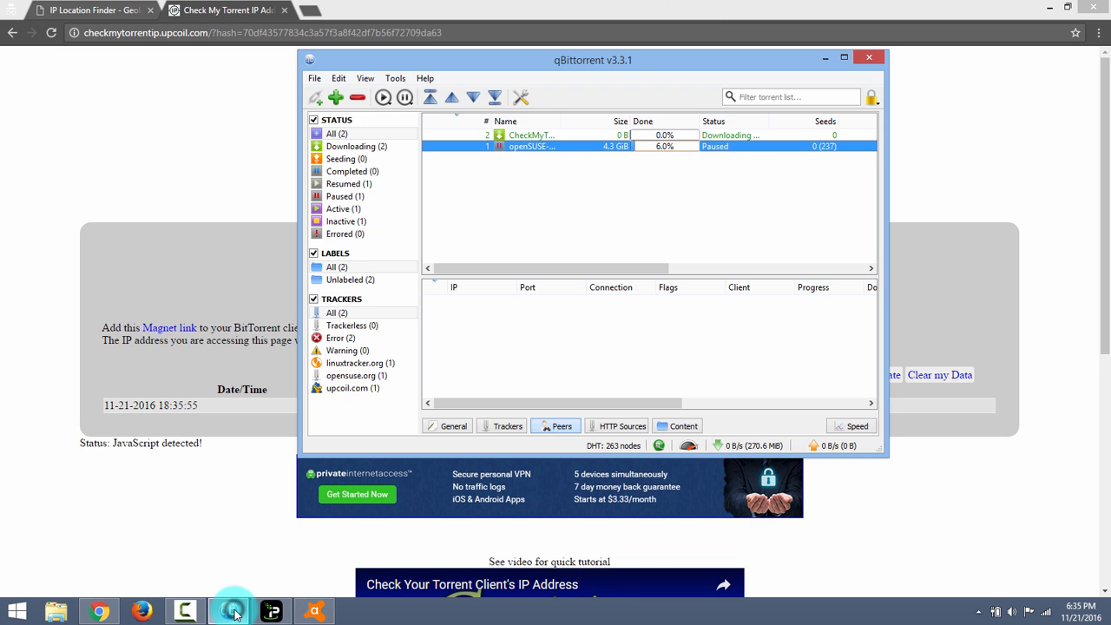
pyautogui.click(823, 58)
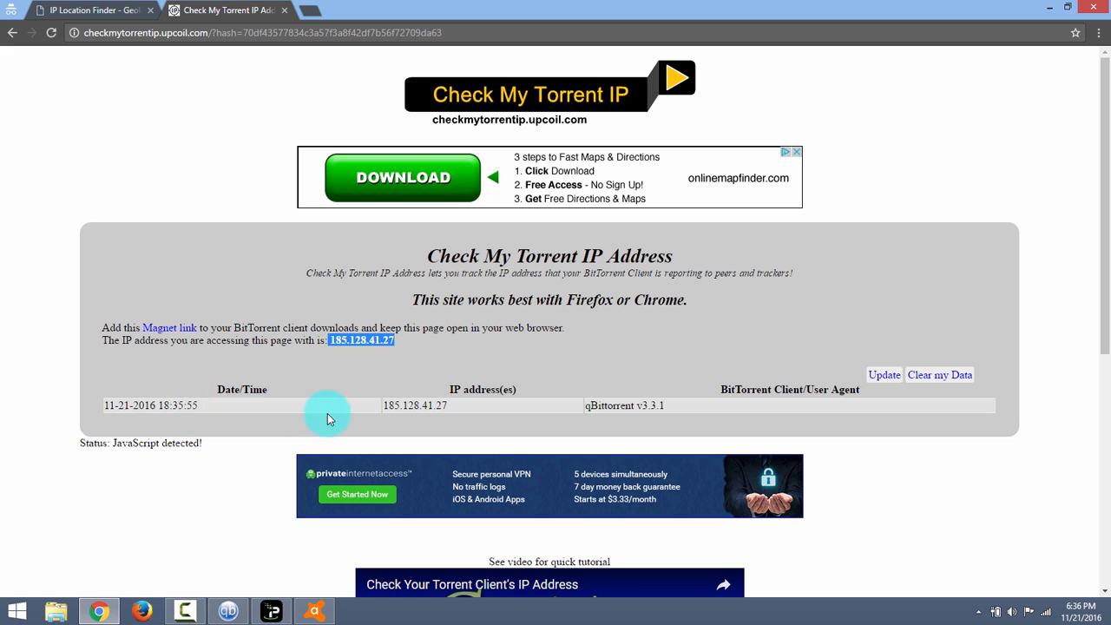
pyautogui.moveTo(675, 406); pyautogui.dragTo(637, 407)
pyautogui.moveTo(459, 406); pyautogui.dragTo(385, 406)
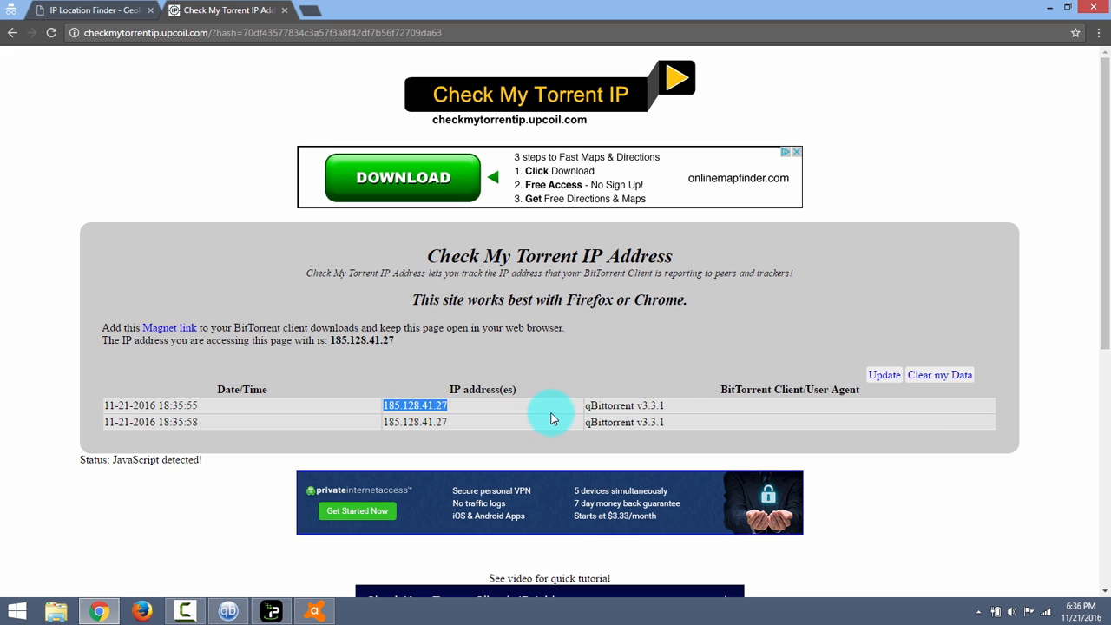
pyautogui.click(784, 409)
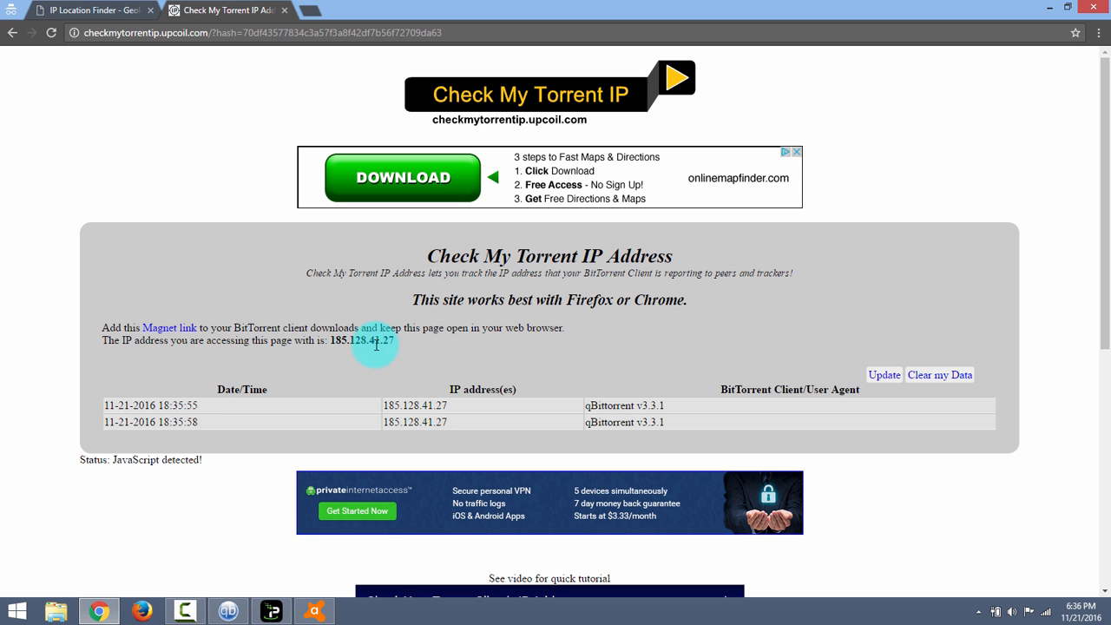
pyautogui.click(240, 613)
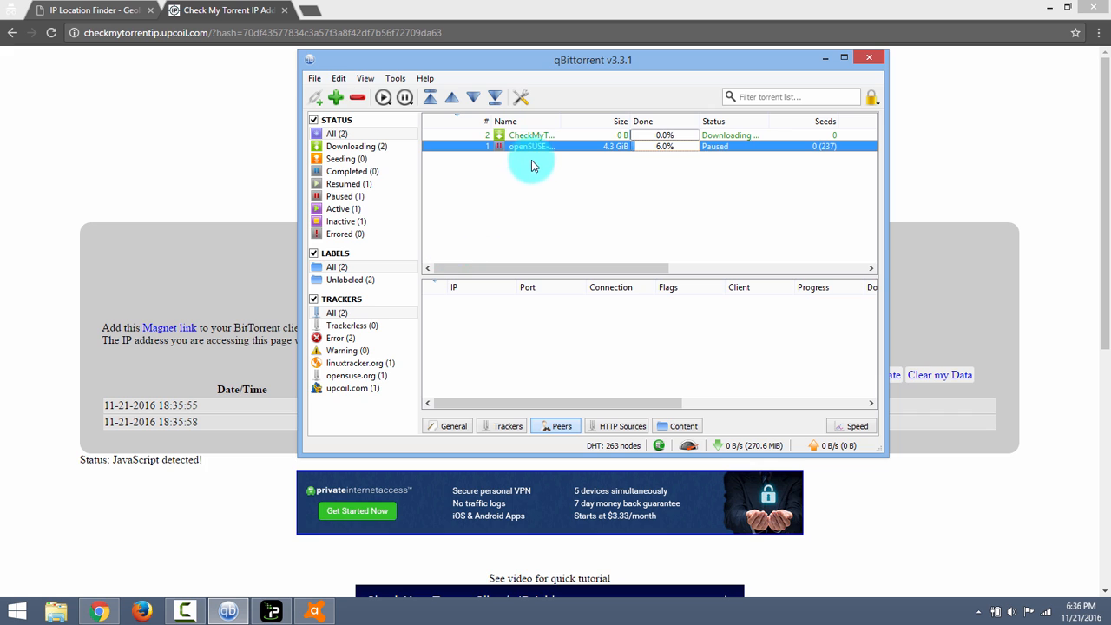
pyautogui.click(536, 136)
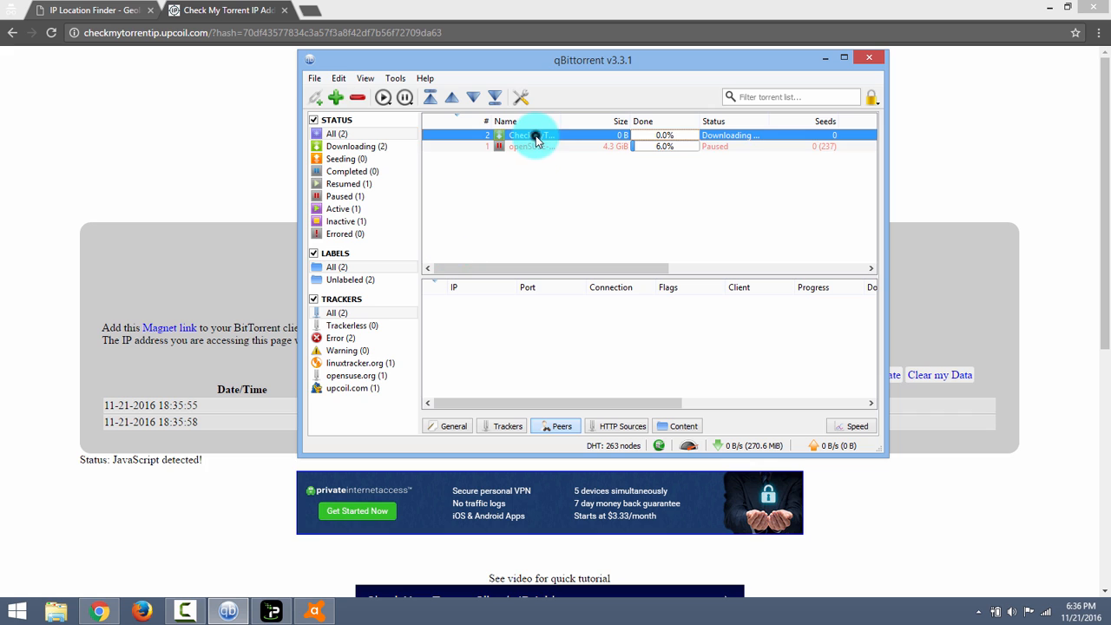
pyautogui.click(508, 425)
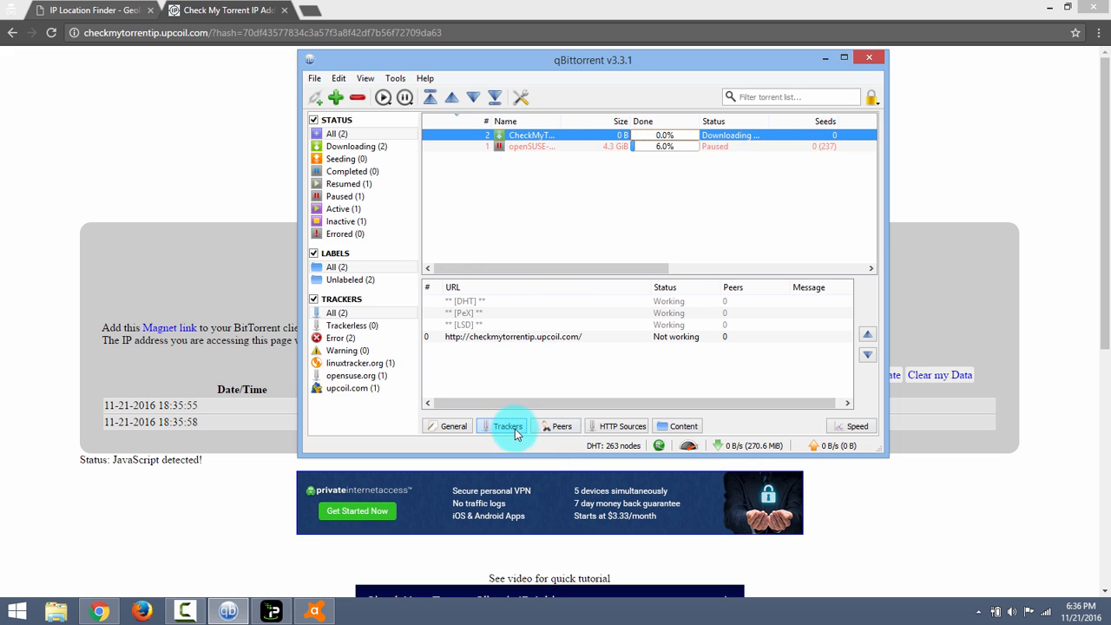
pyautogui.moveTo(541, 405); pyautogui.dragTo(690, 422)
pyautogui.click(789, 336)
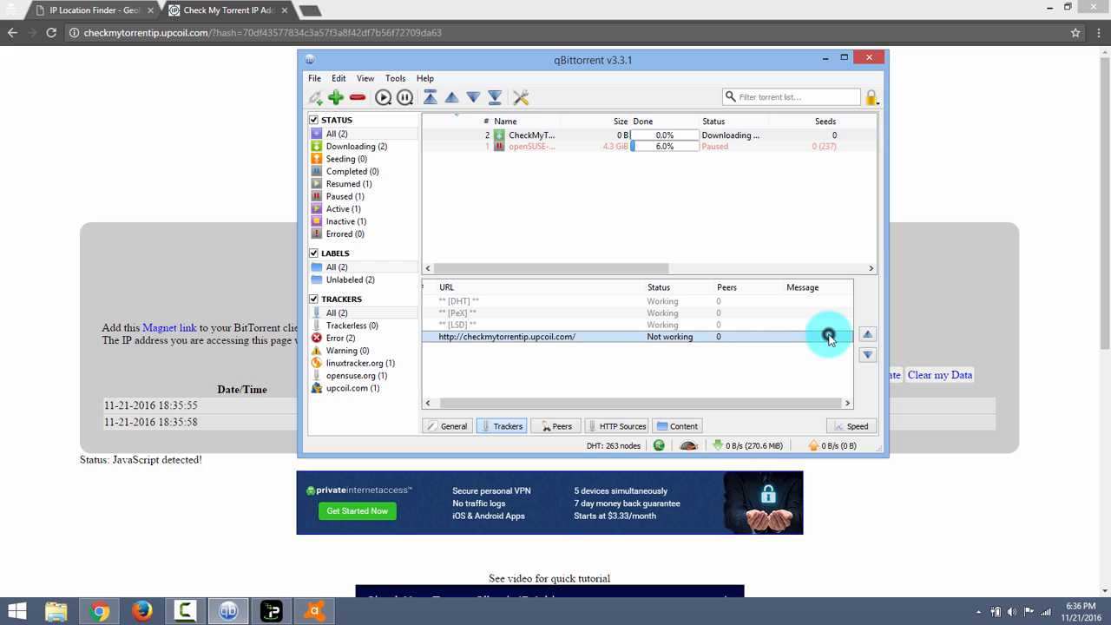
# - Force a reannounce to the checkmytorrentip.upcoil.com tracker and widen the window to read its message
pyautogui.rightClick(492, 336)
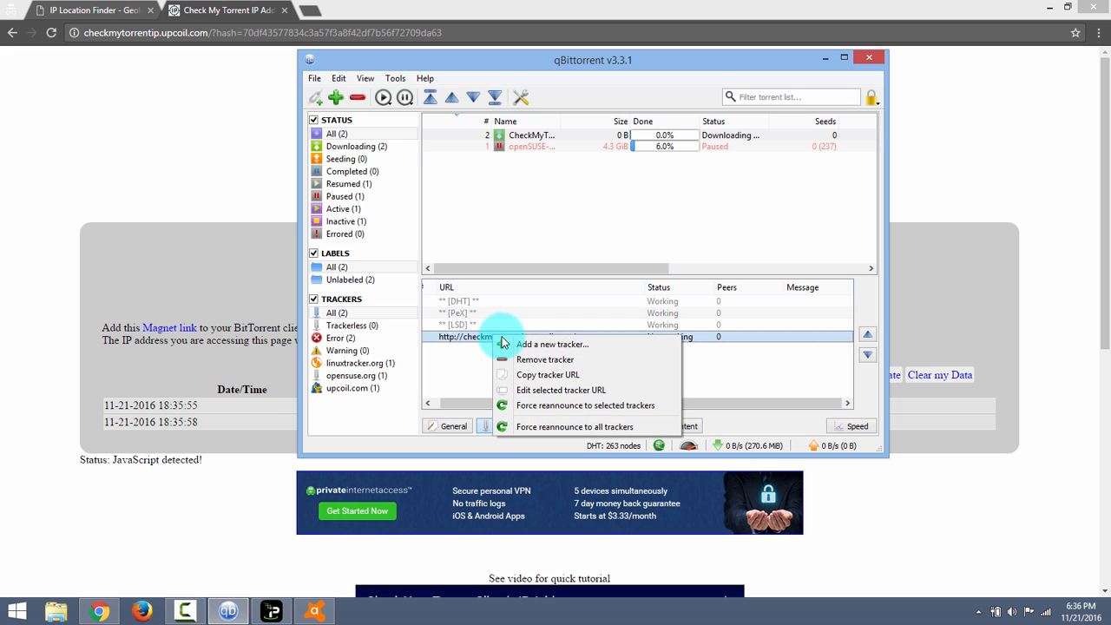
pyautogui.click(554, 407)
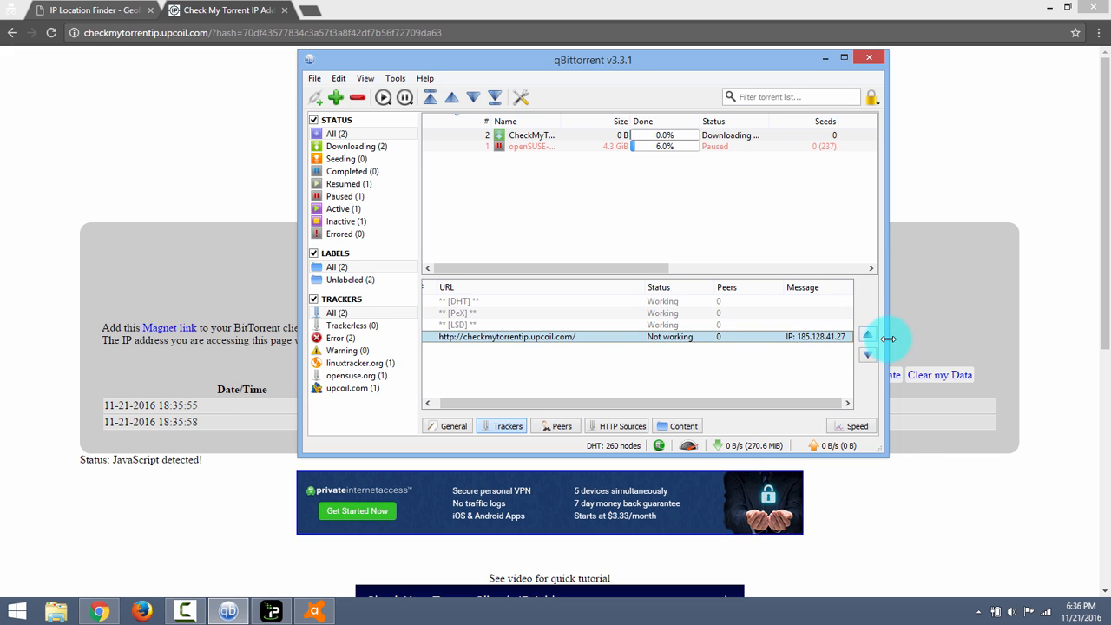
pyautogui.moveTo(887, 345); pyautogui.dragTo(944, 344)
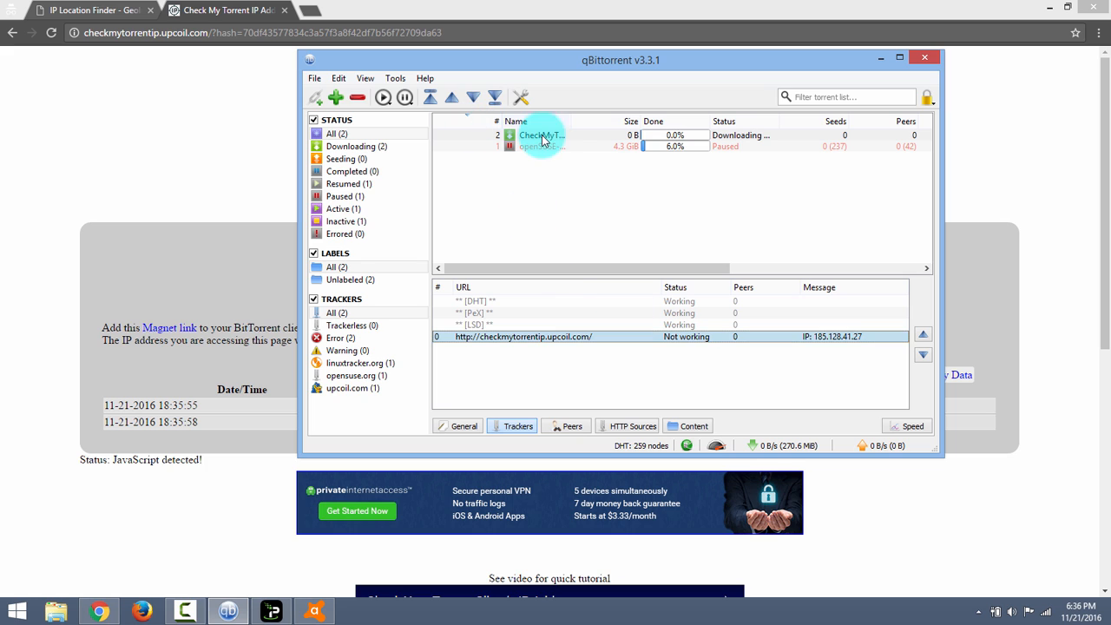
pyautogui.click(841, 337)
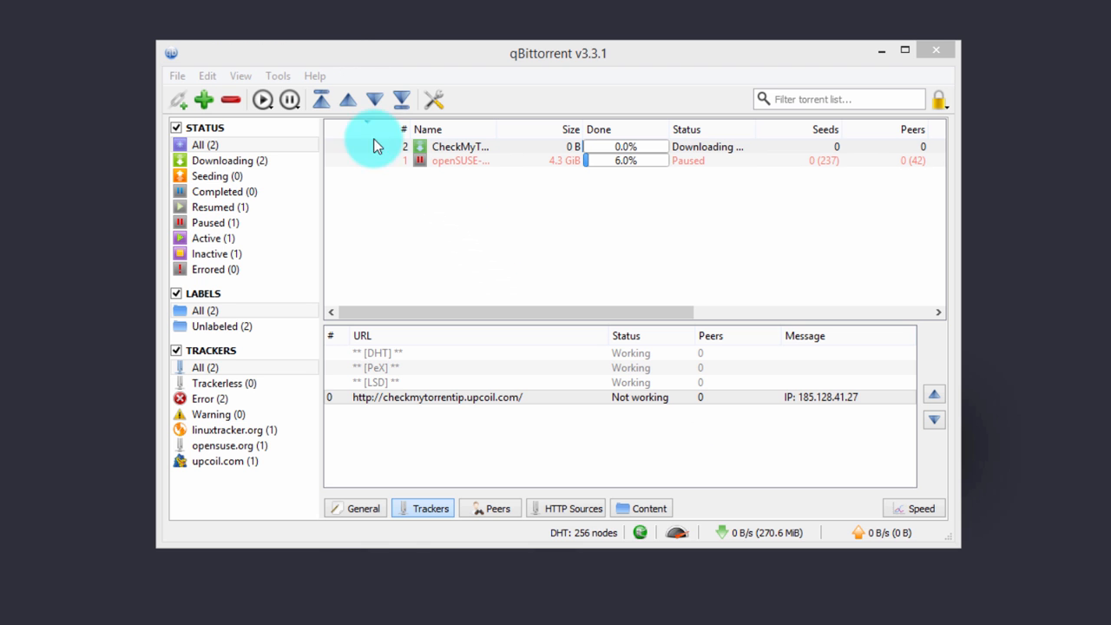
# - Open the Connection page of qBittorrent's options and highlight the port used for incoming connections
pyautogui.click(343, 64)
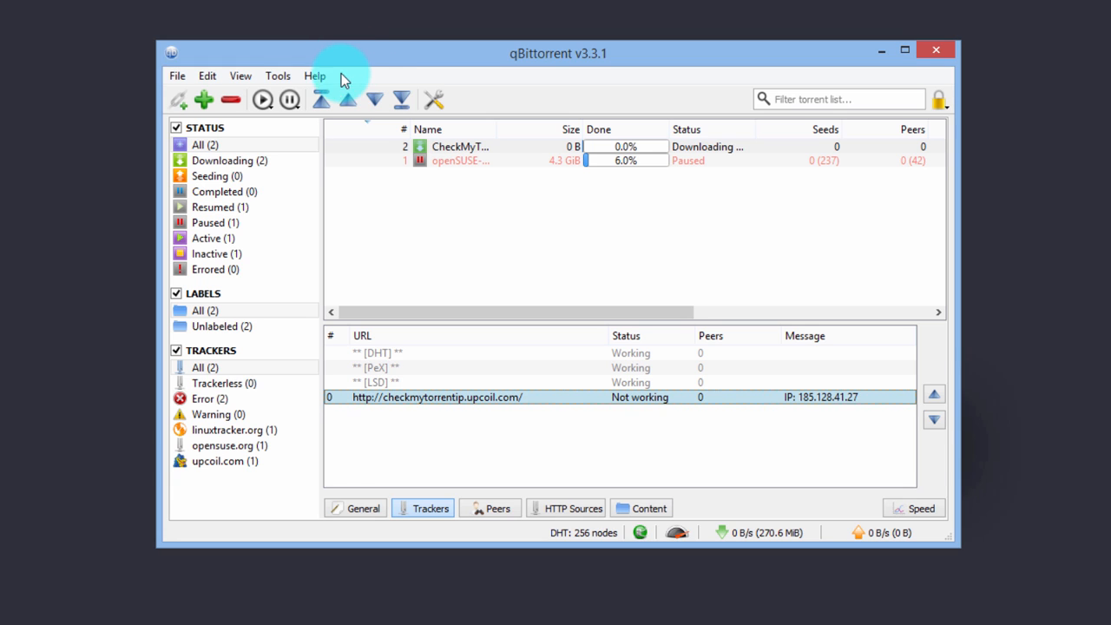
pyautogui.click(276, 76)
pyautogui.click(303, 124)
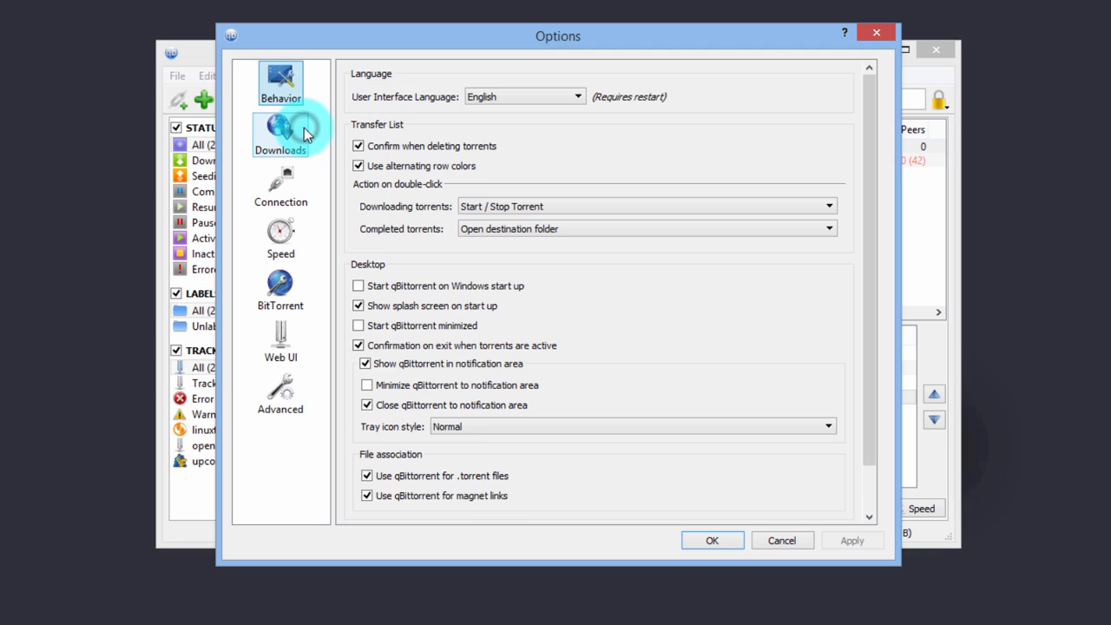
pyautogui.click(285, 196)
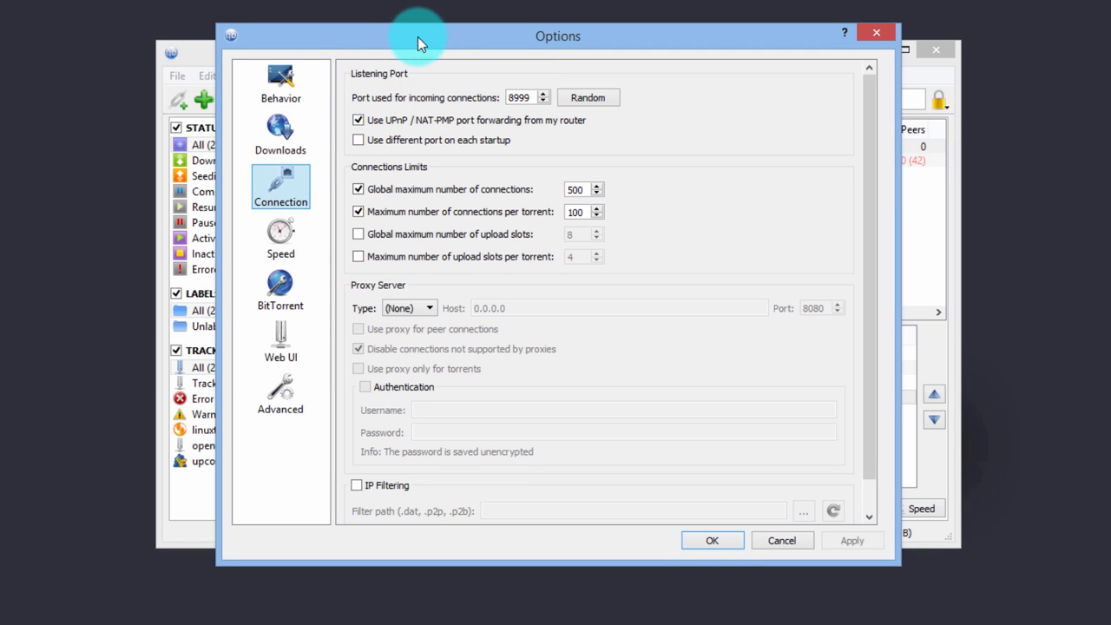
pyautogui.moveTo(417, 37); pyautogui.dragTo(414, 52)
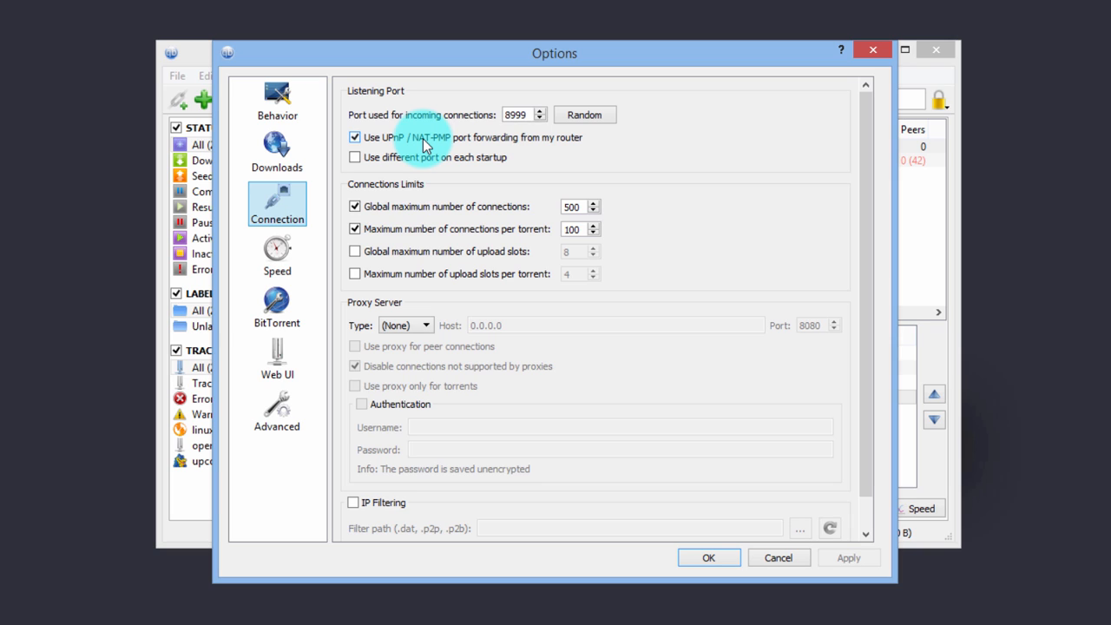
pyautogui.doubleClick(527, 118)
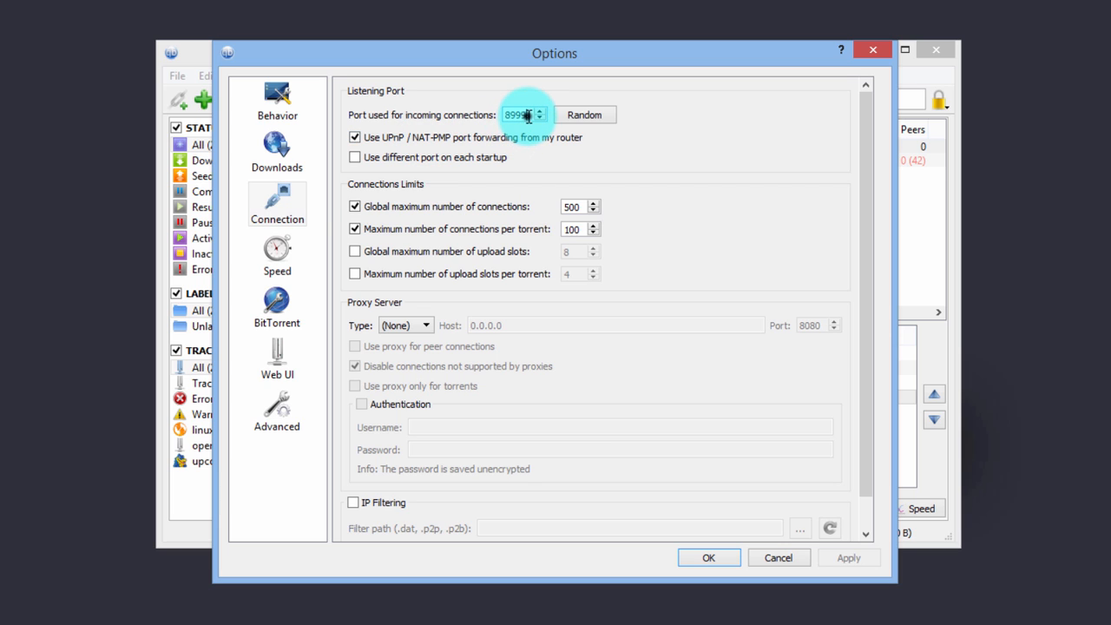
pyautogui.click(488, 111)
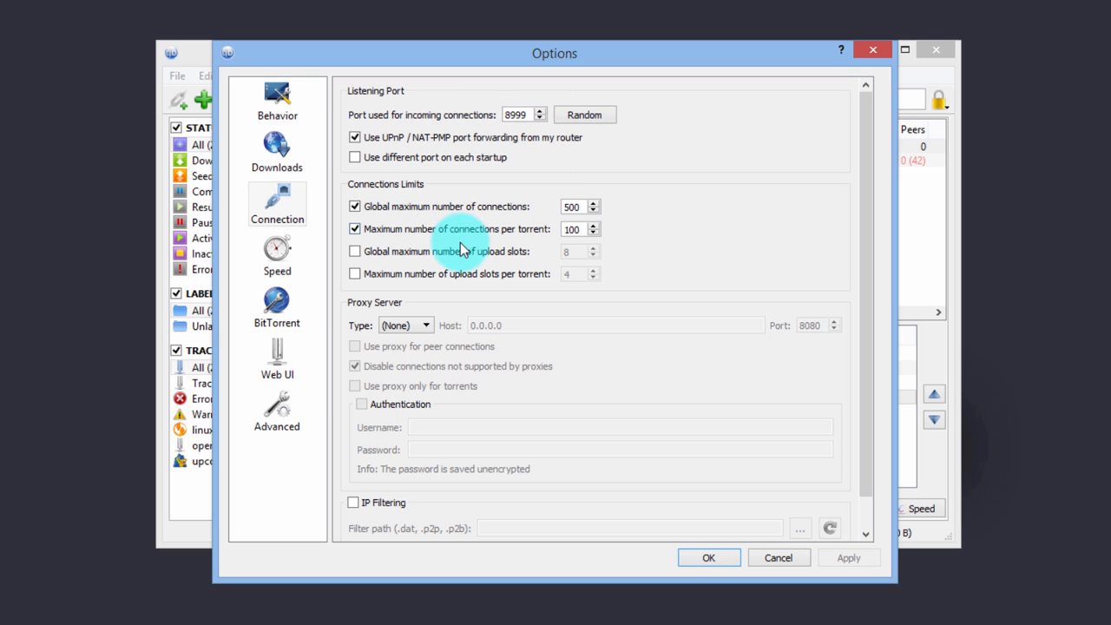
# - Set the proxy server type to SOCKS5
pyautogui.click(413, 327)
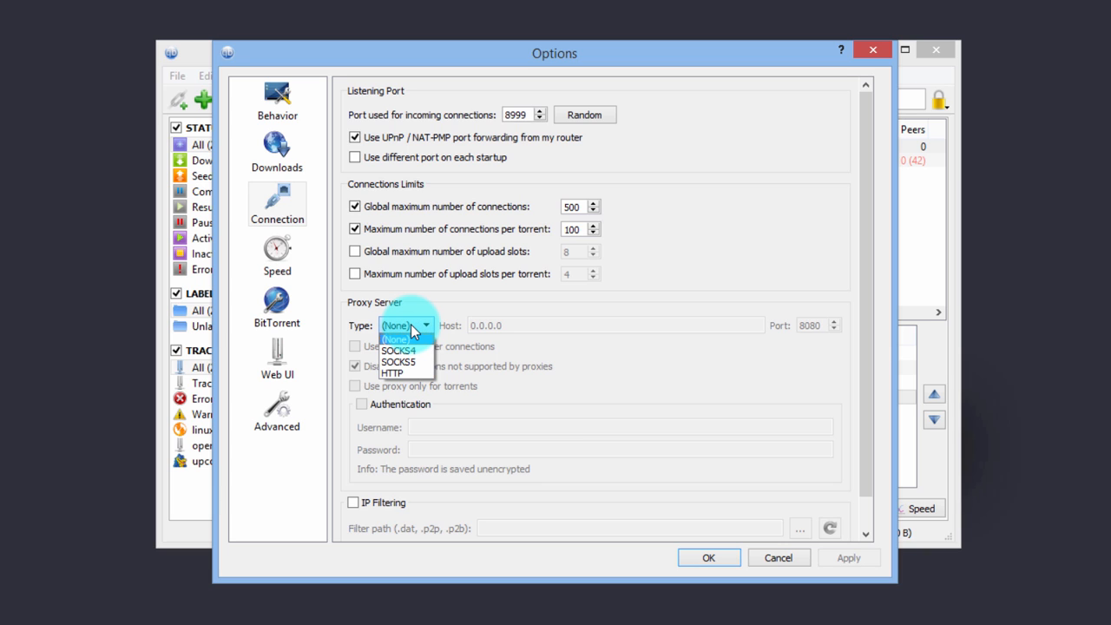
pyautogui.click(399, 322)
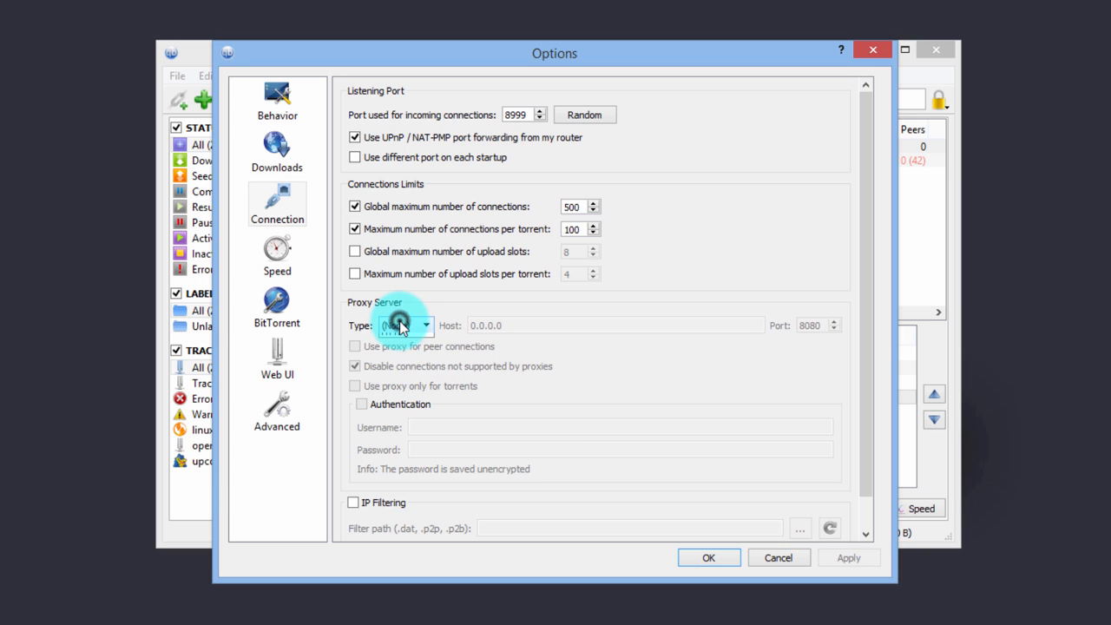
pyautogui.click(400, 321)
pyautogui.click(398, 361)
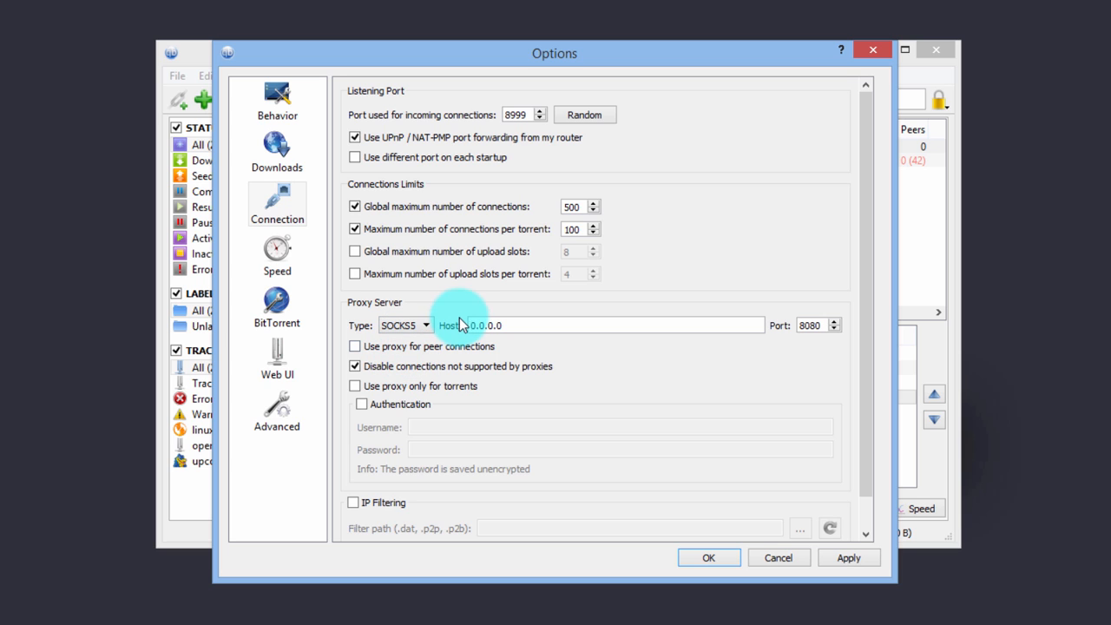
pyautogui.press('Tab')
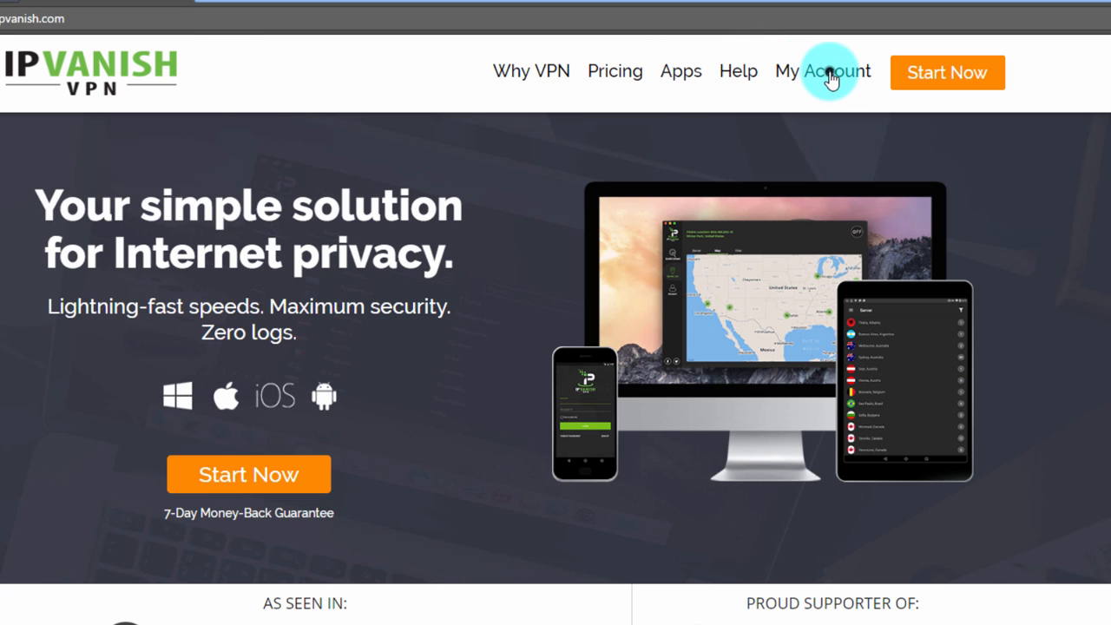
# - On the IPVanish website in Chrome, log in to the account with the username and password and display the SOCKS5 proxy details
pyautogui.click(831, 75)
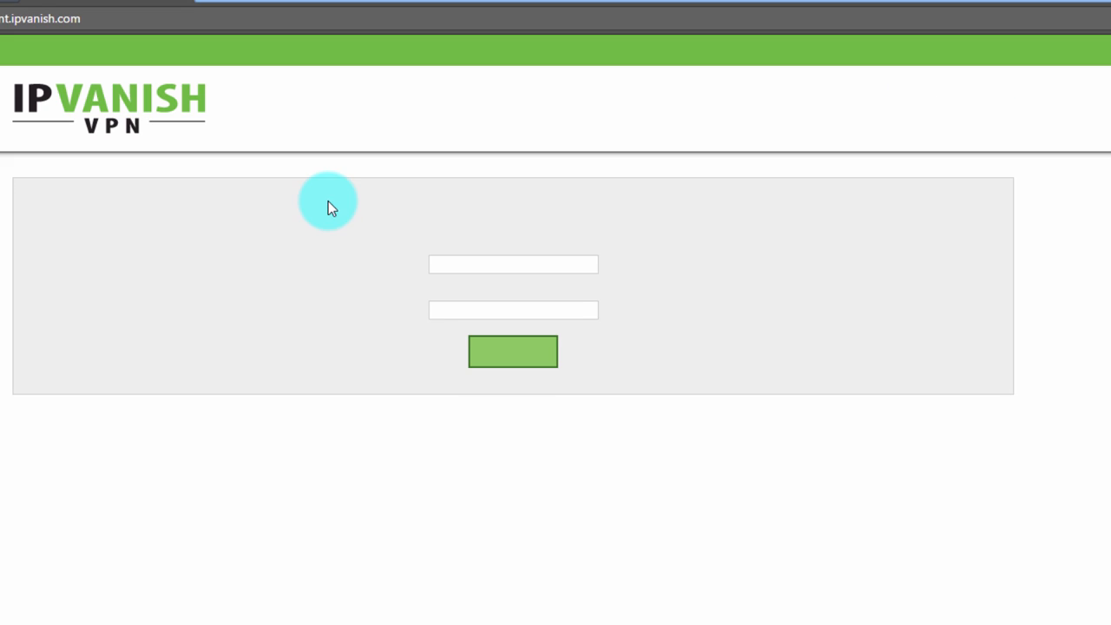
pyautogui.click(507, 275)
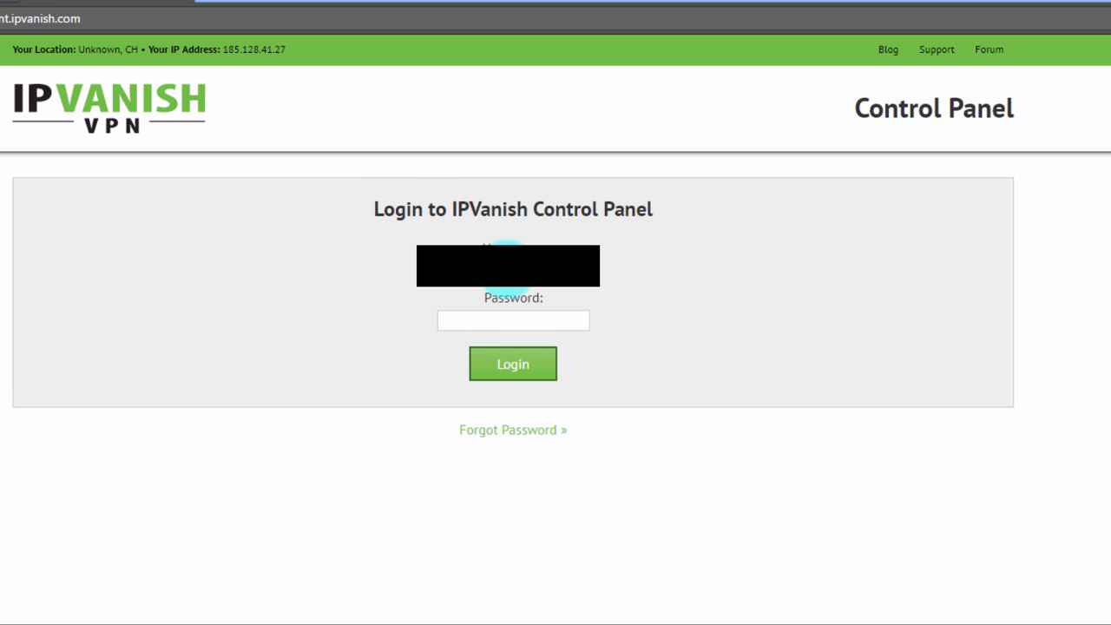
pyautogui.press('Tab')
pyautogui.hotkey('ctrl', 'v')
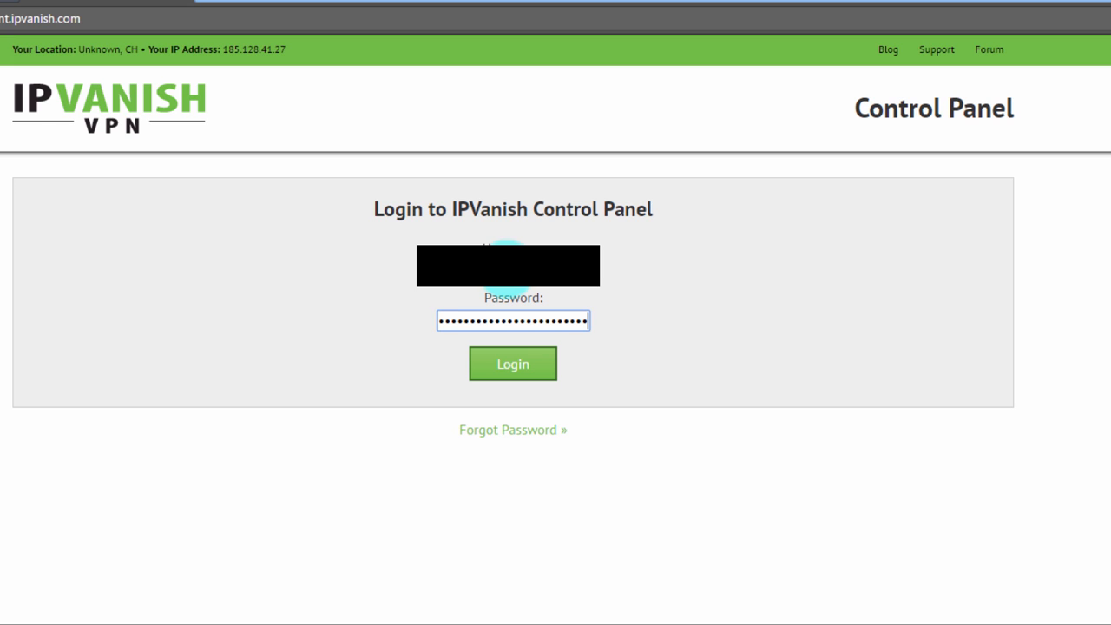
pyautogui.press('Return')
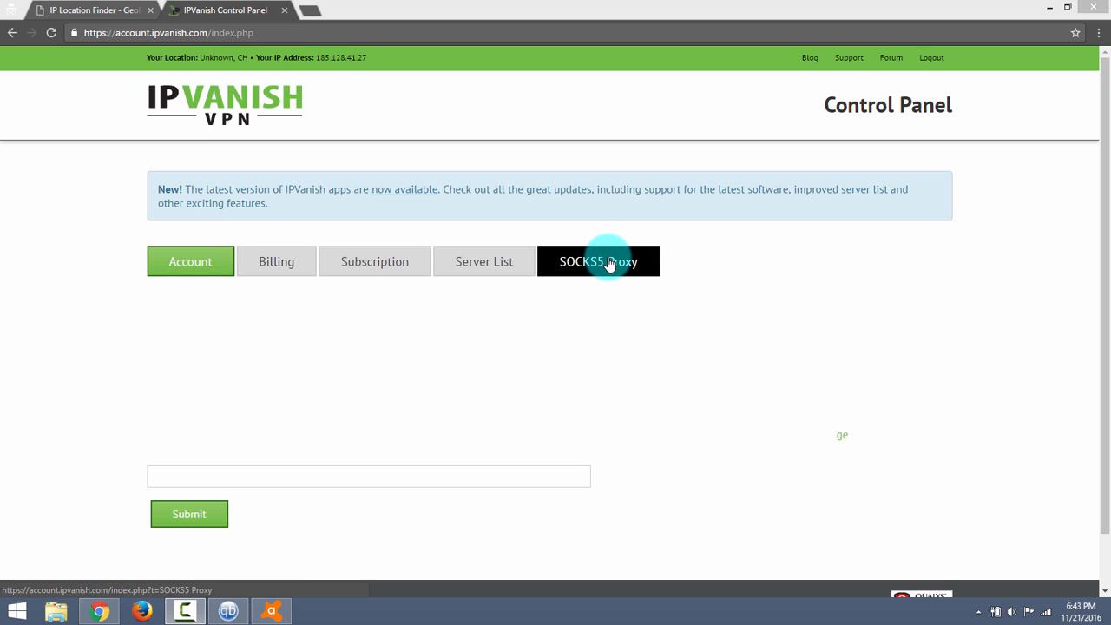
pyautogui.click(565, 274)
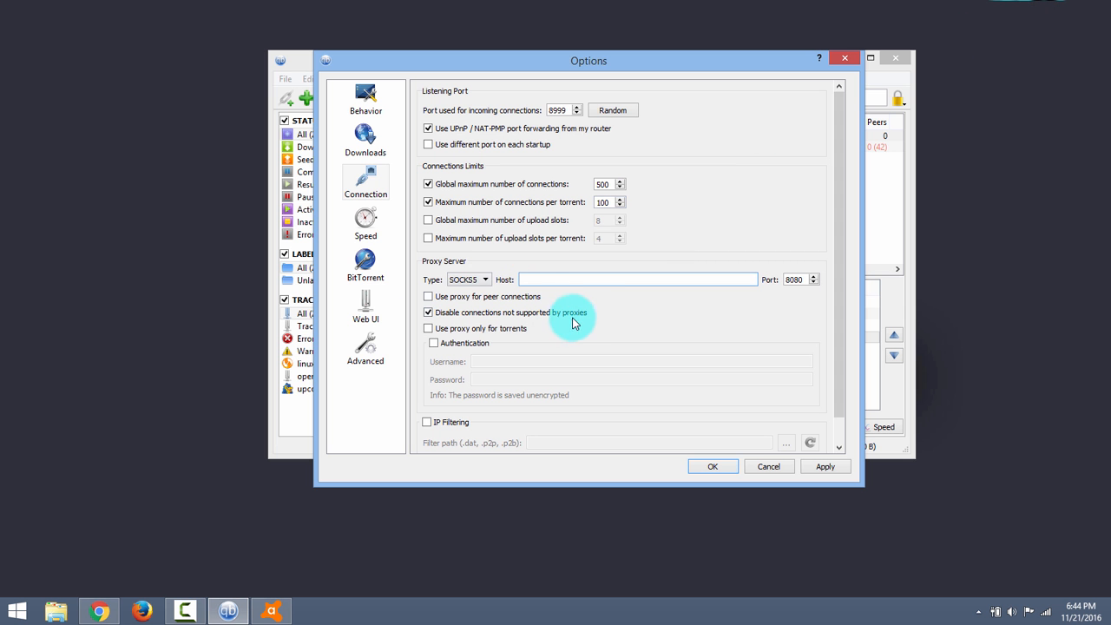
# - In qBittorrent's proxy settings, set the host to ams.socks.ipvanish.com and the port to 1080
pyautogui.click(548, 284)
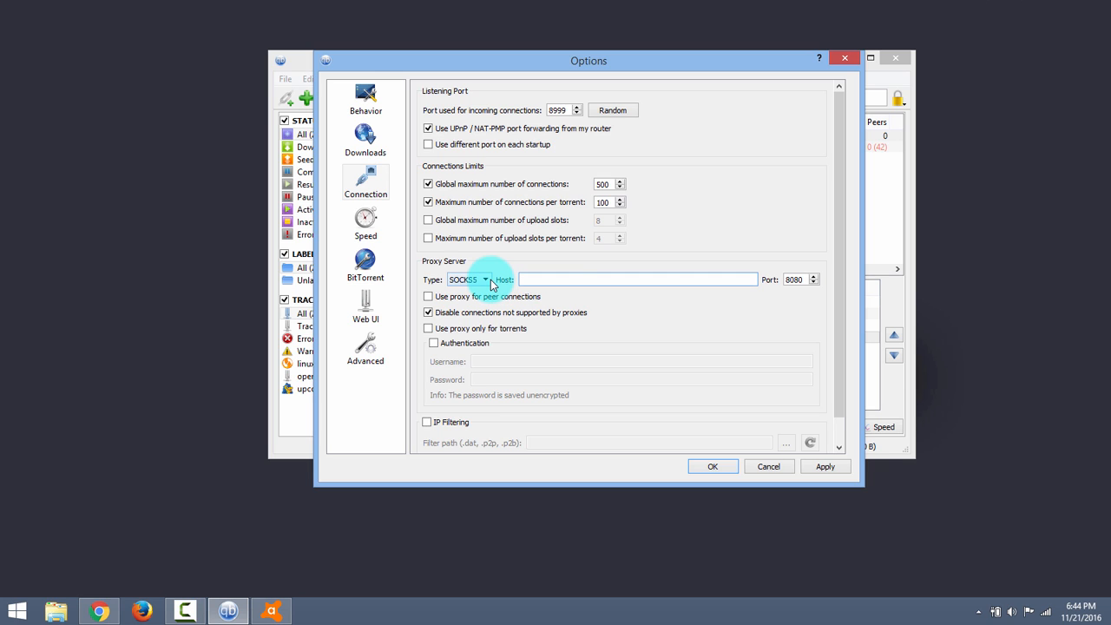
pyautogui.click(558, 281)
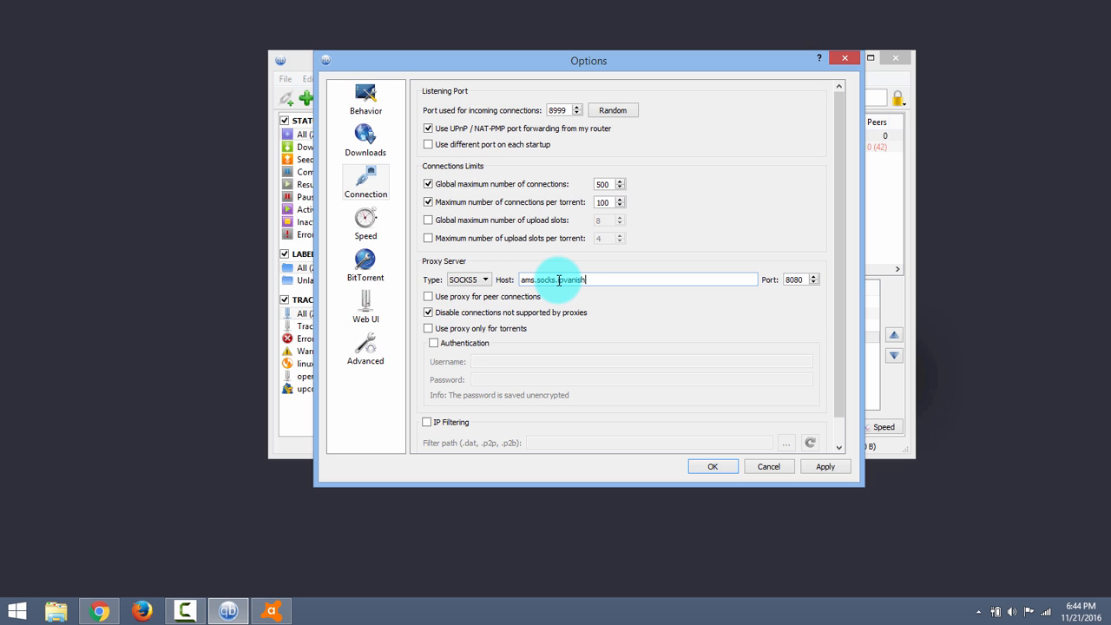
pyautogui.write('ams.socks.ipvanish.com')
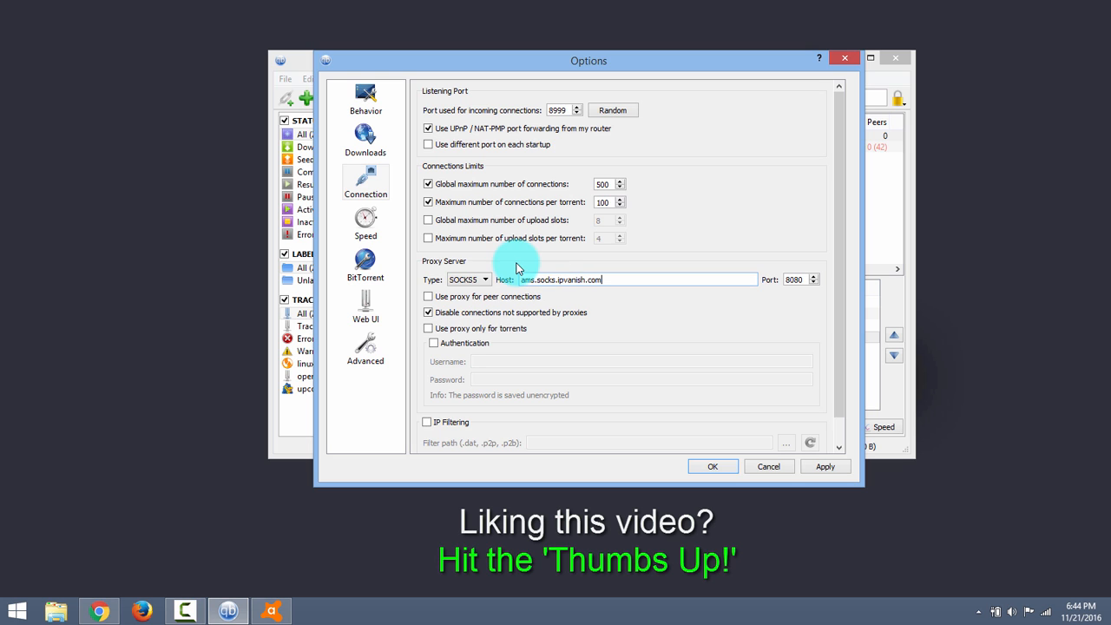
pyautogui.doubleClick(790, 279)
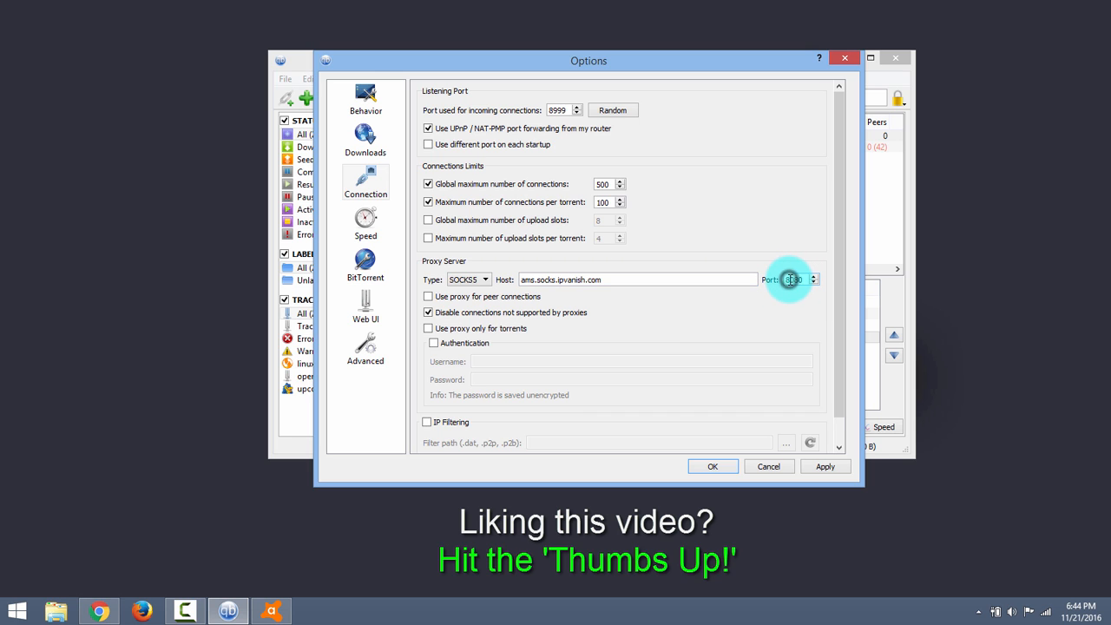
pyautogui.write('1')
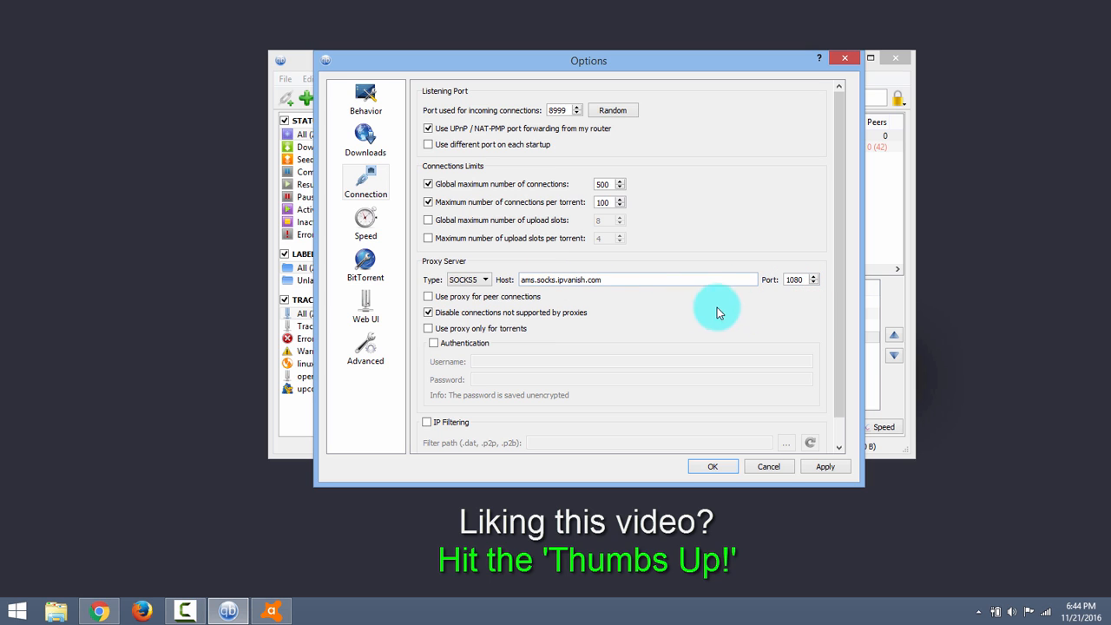
# - Enable the proxy for peer connections and its authentication with the proxy username and password, and save the options
pyautogui.click(428, 297)
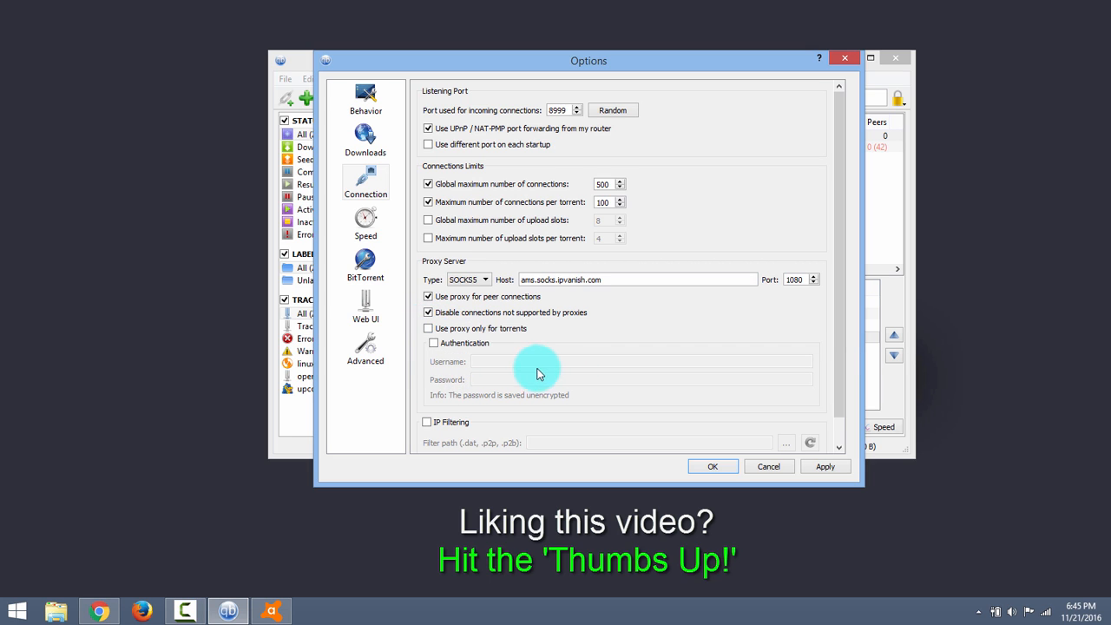
pyautogui.click(434, 344)
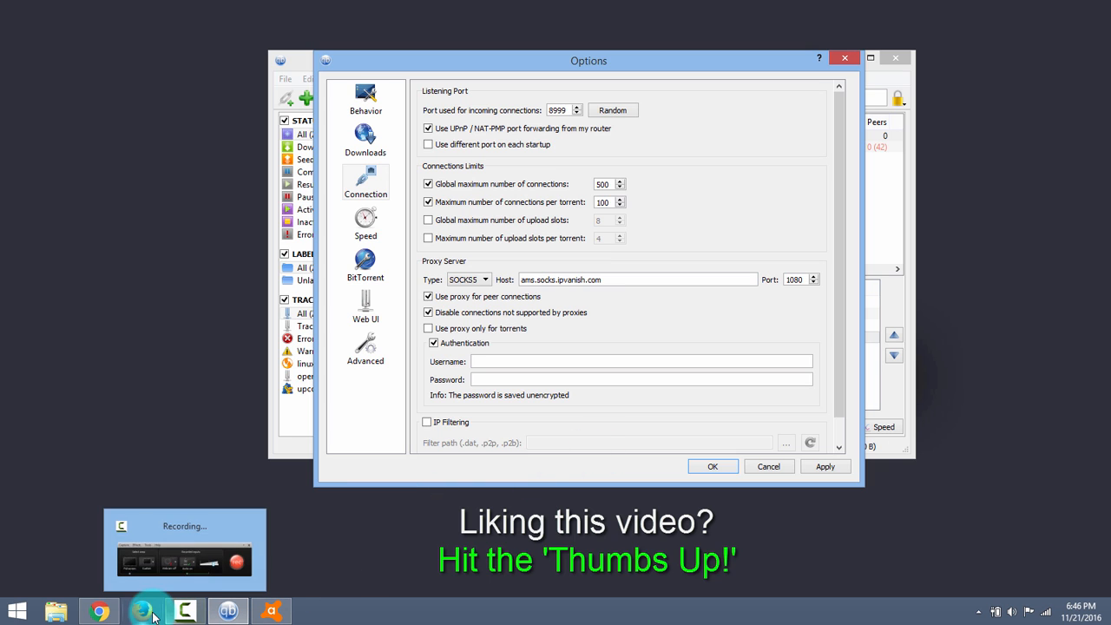
pyautogui.moveTo(101, 614)
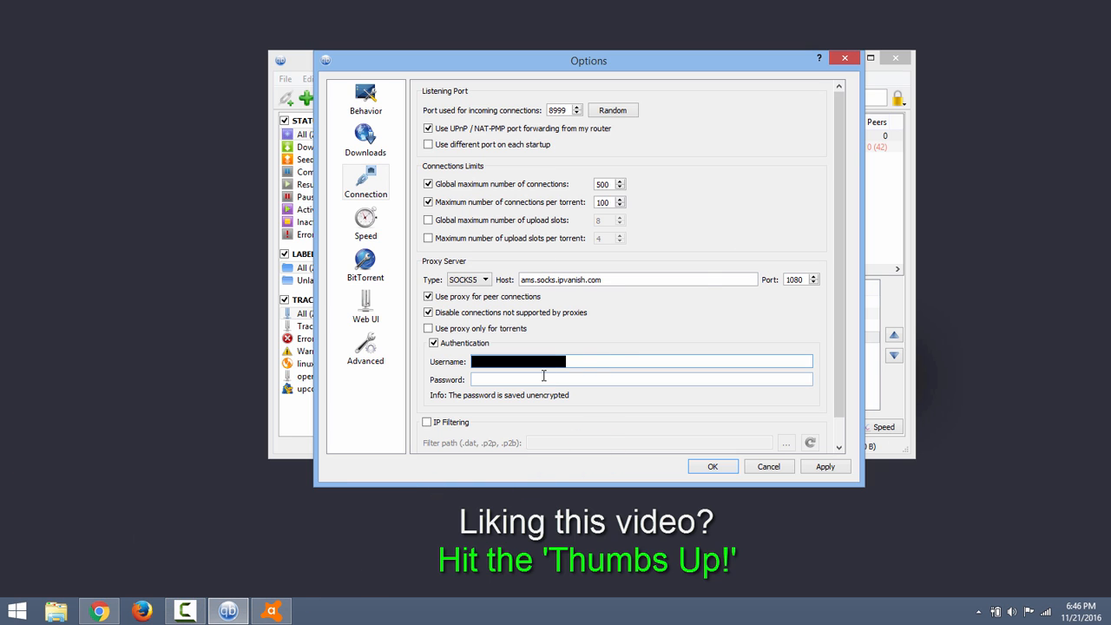
pyautogui.click(544, 375)
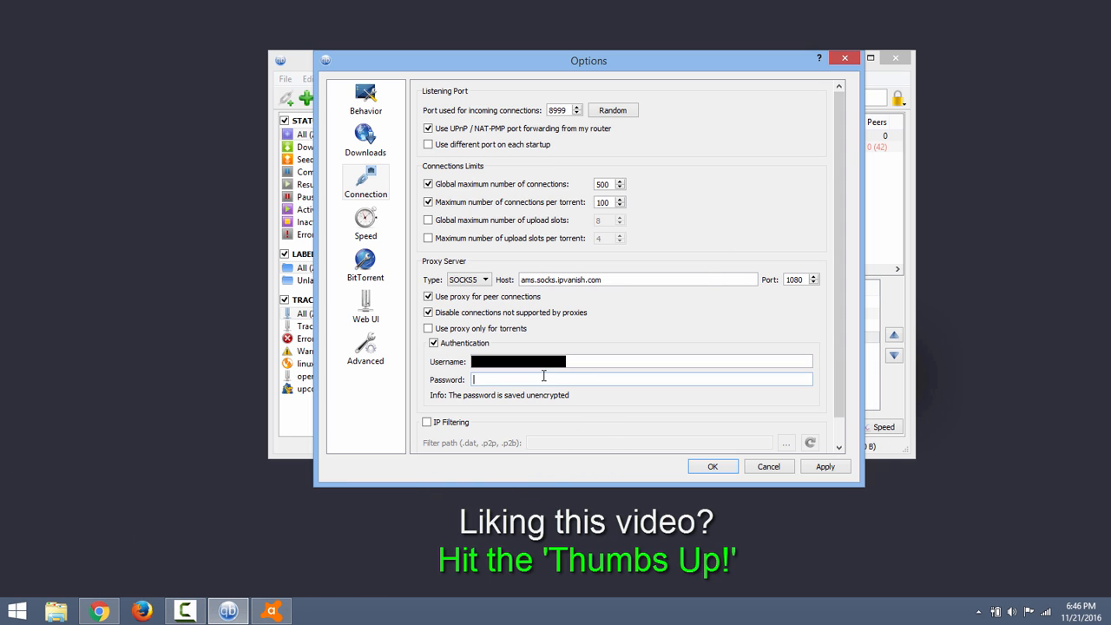
pyautogui.hotkey('ctrl', 'v')
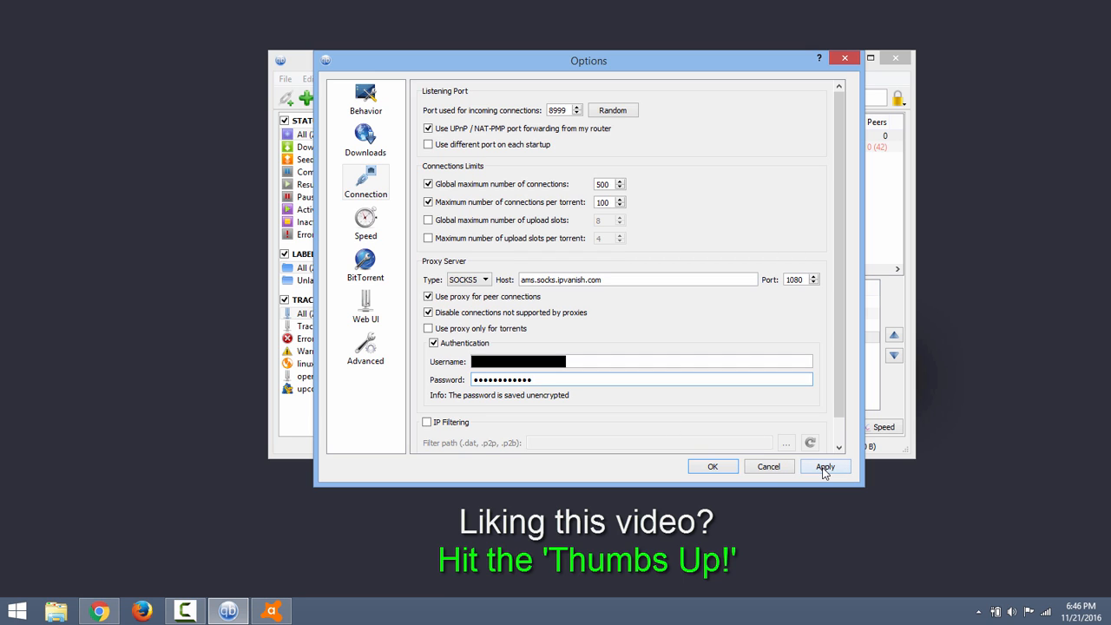
pyautogui.click(665, 420)
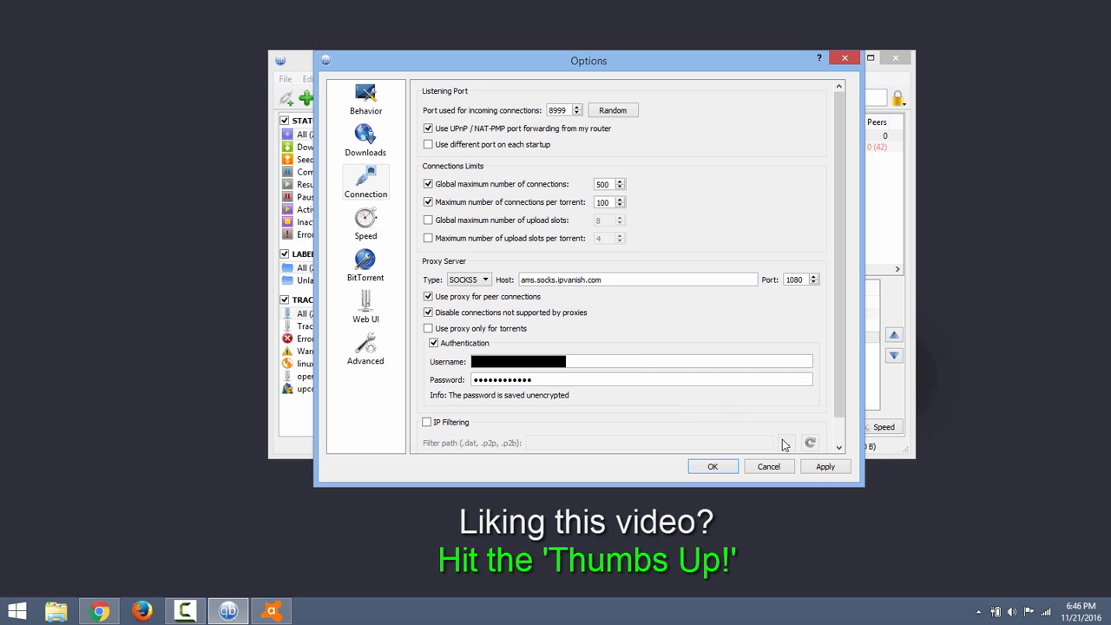
pyautogui.click(824, 467)
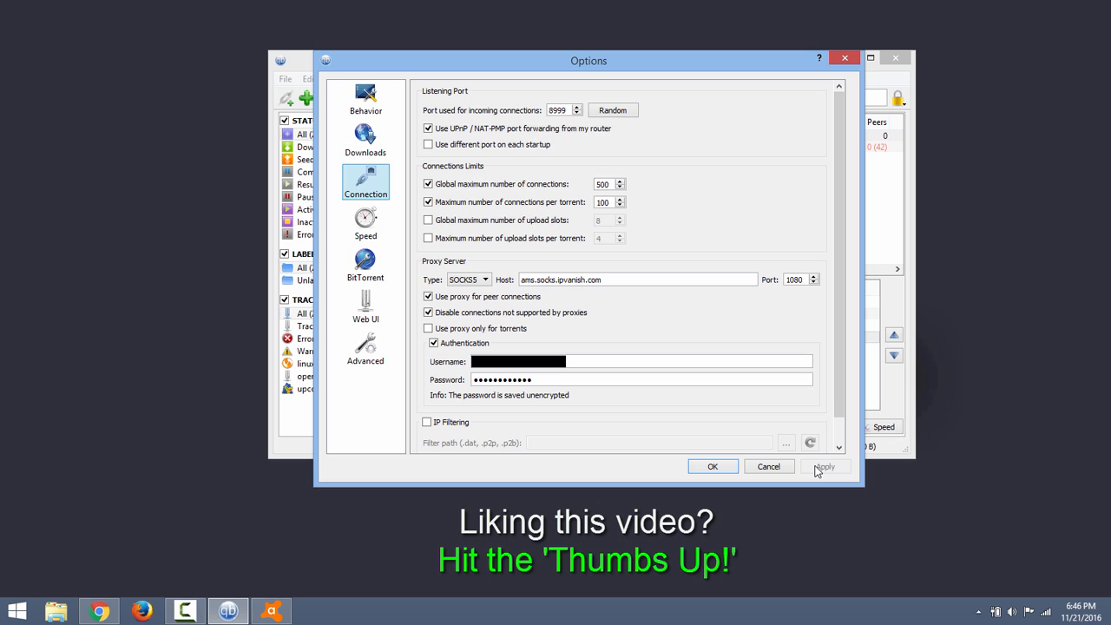
pyautogui.click(709, 467)
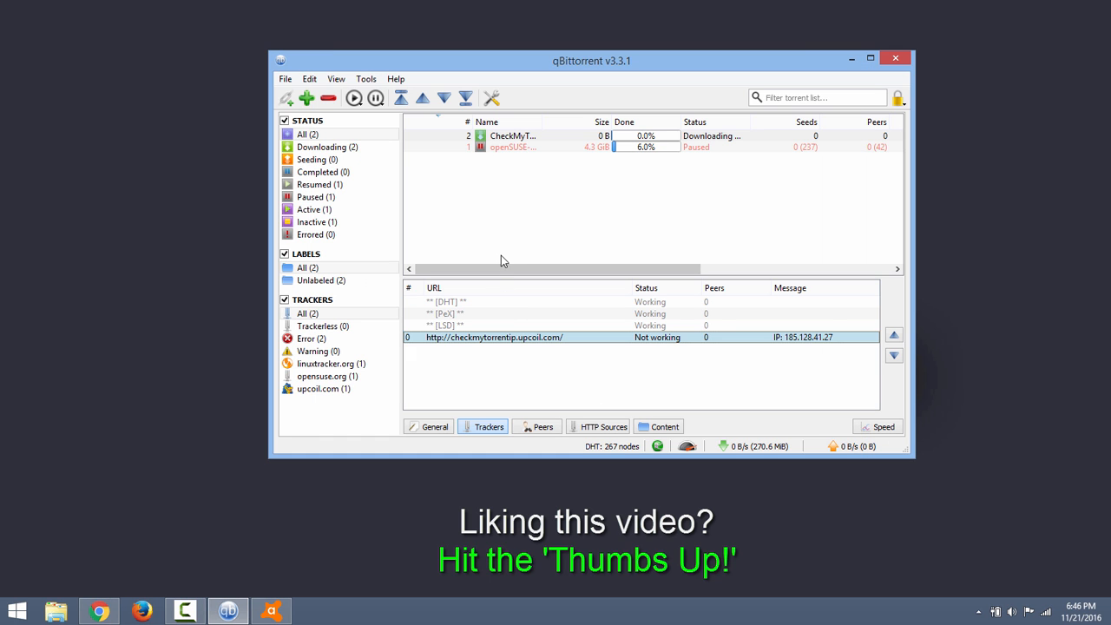
# - Restart qBittorrent, confirming the exit, and select the CheckMyTorrentIP torrent to read its tracker's message
pyautogui.click(287, 80)
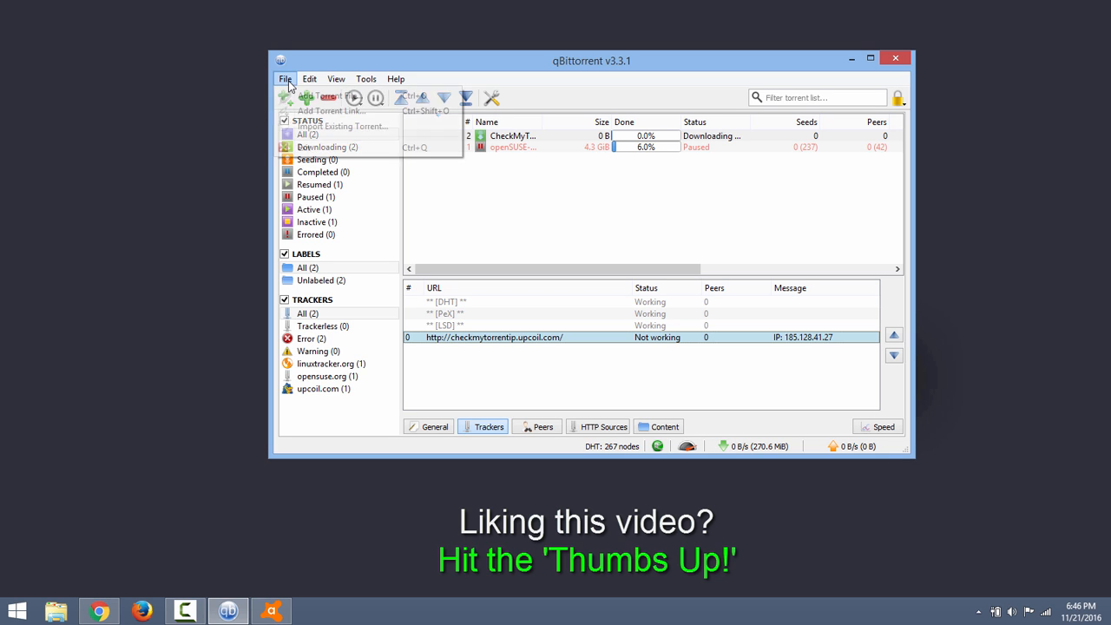
pyautogui.click(304, 148)
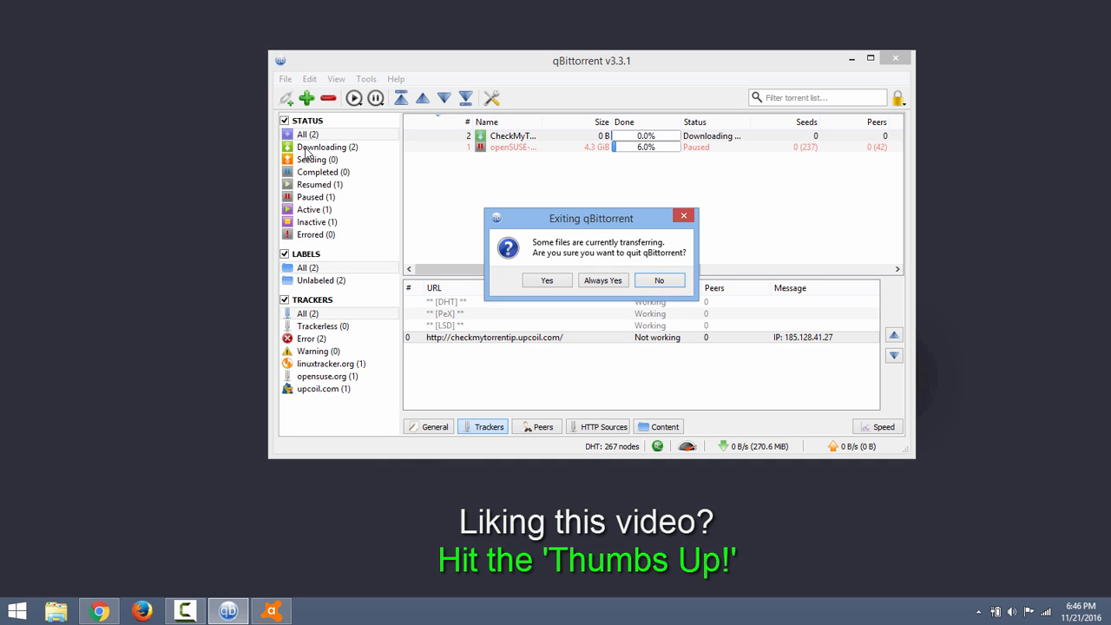
pyautogui.click(561, 282)
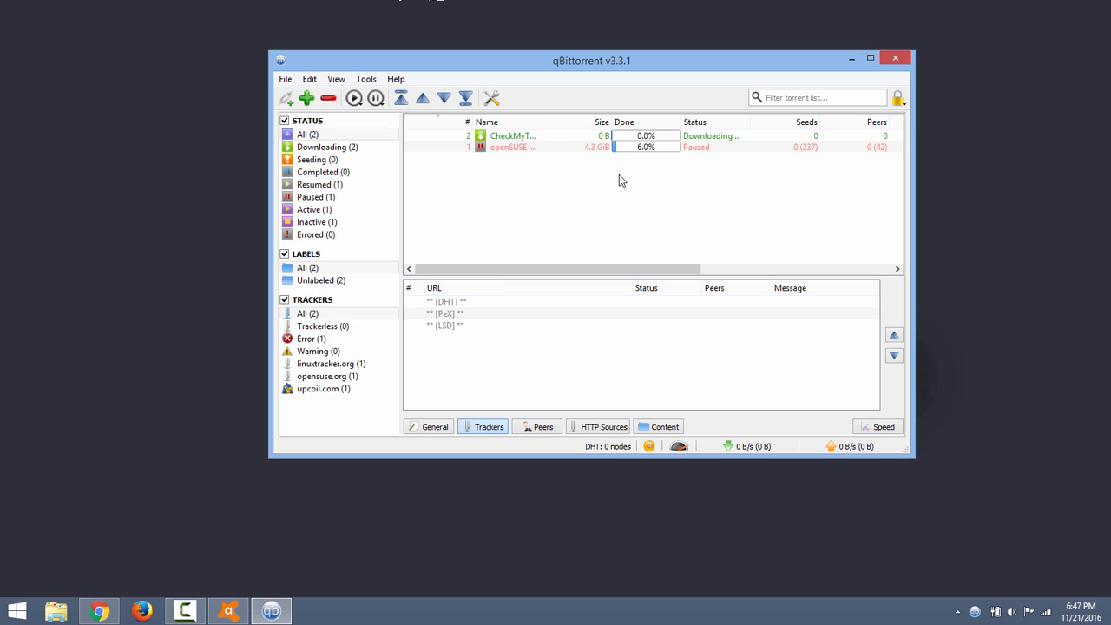
pyautogui.click(714, 141)
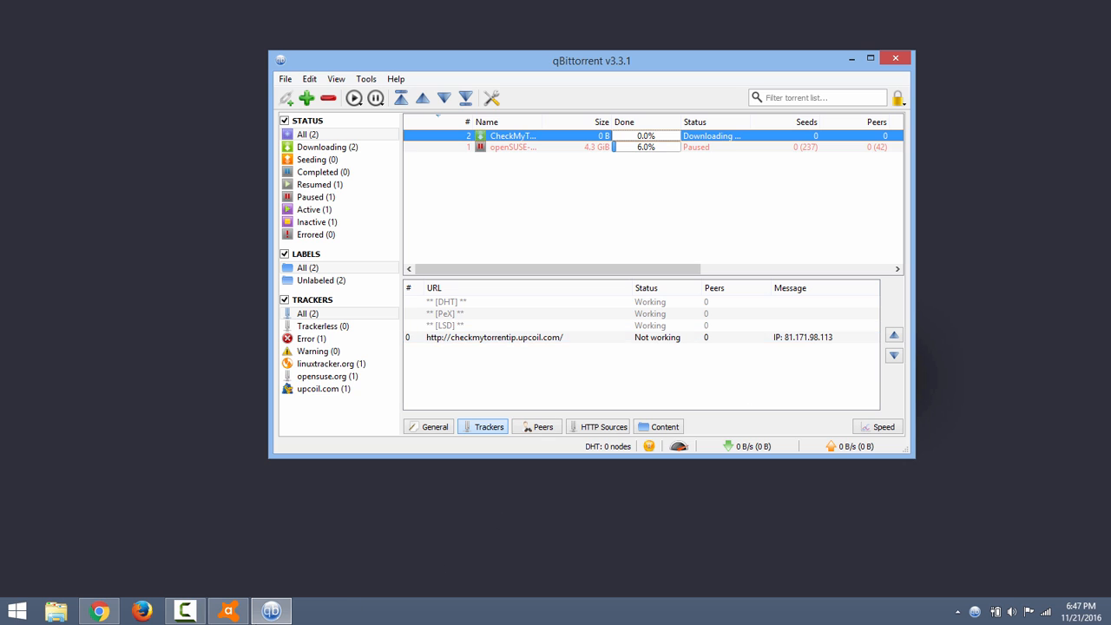
# - Switch to Chrome and load iplocation.net in a new tab
pyautogui.moveTo(110, 614)
pyautogui.click(98, 613)
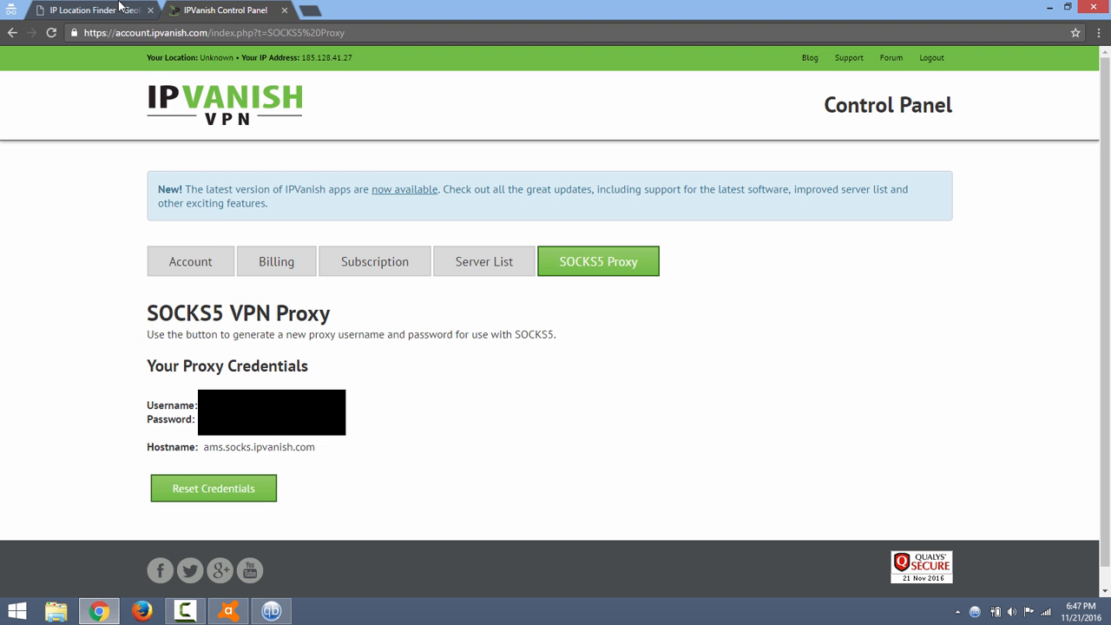
pyautogui.click(308, 11)
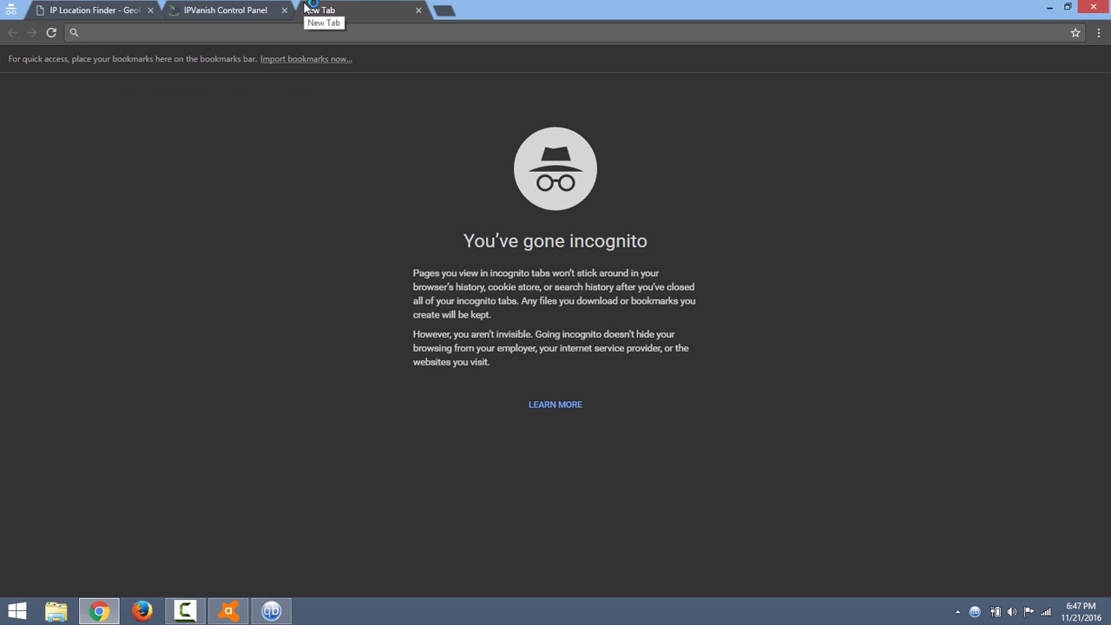
pyautogui.write('iplocation.net')
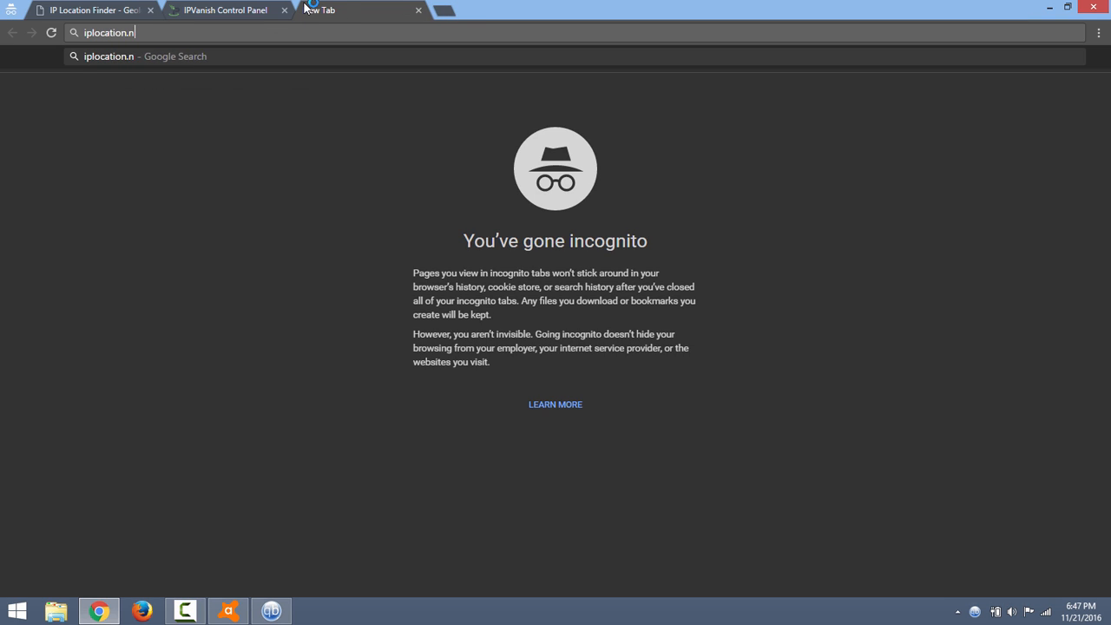
pyautogui.press('Return')
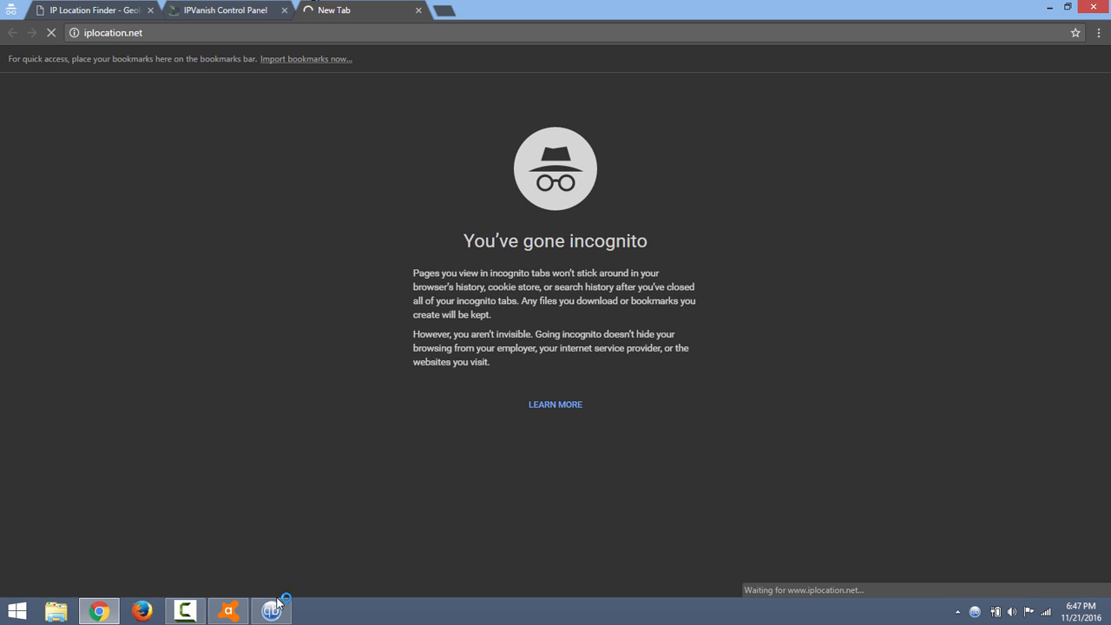
# - Look up the geolocation of the torrent IP 81.171.98.113 reported by qBittorrent's tracker, and examine its country, city and ISP
pyautogui.click(271, 611)
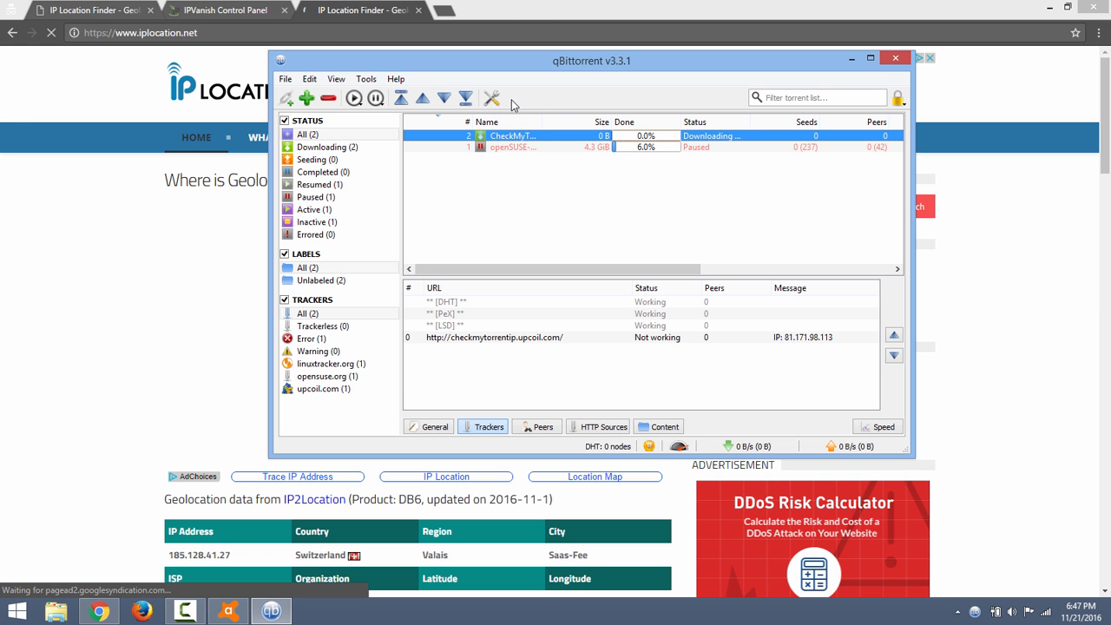
pyautogui.click(139, 281)
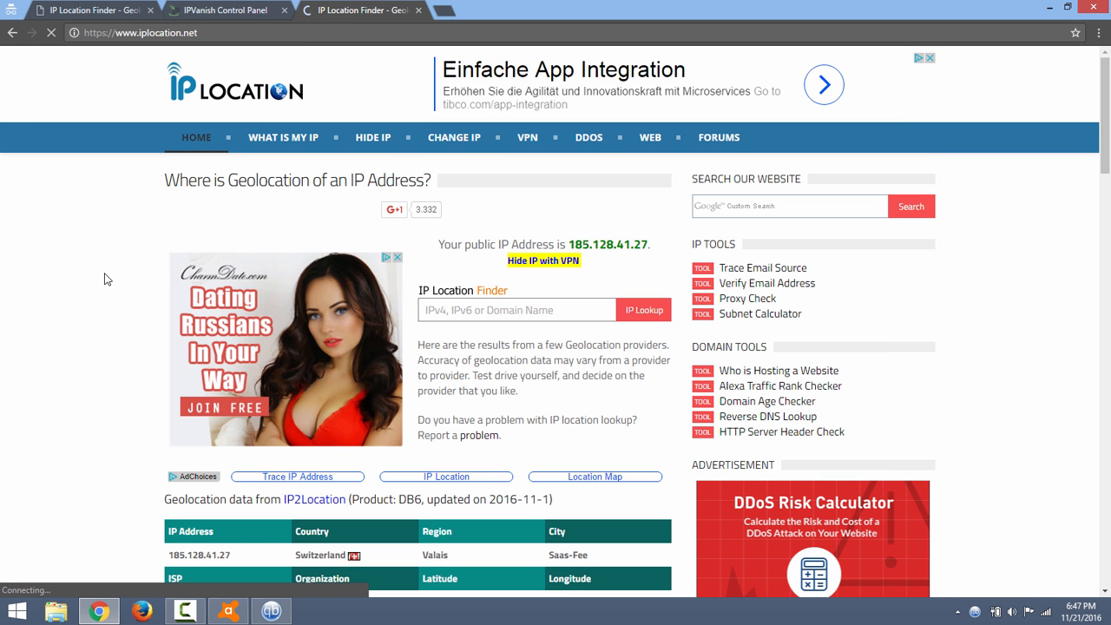
pyautogui.click(505, 301)
pyautogui.write('81')
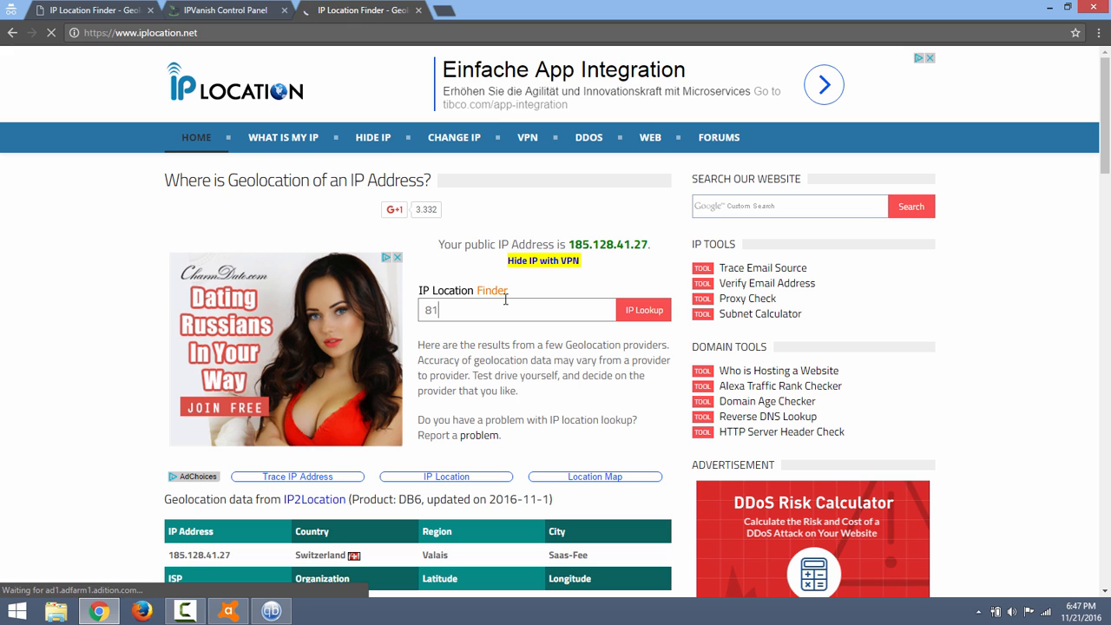
pyautogui.write('.171.')
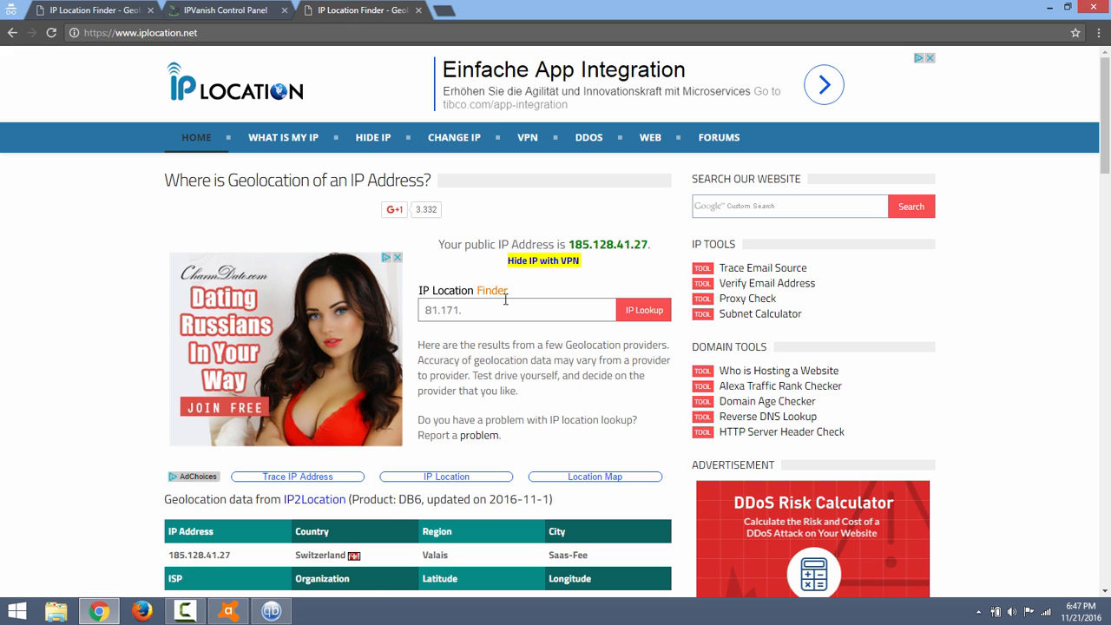
pyautogui.click(270, 611)
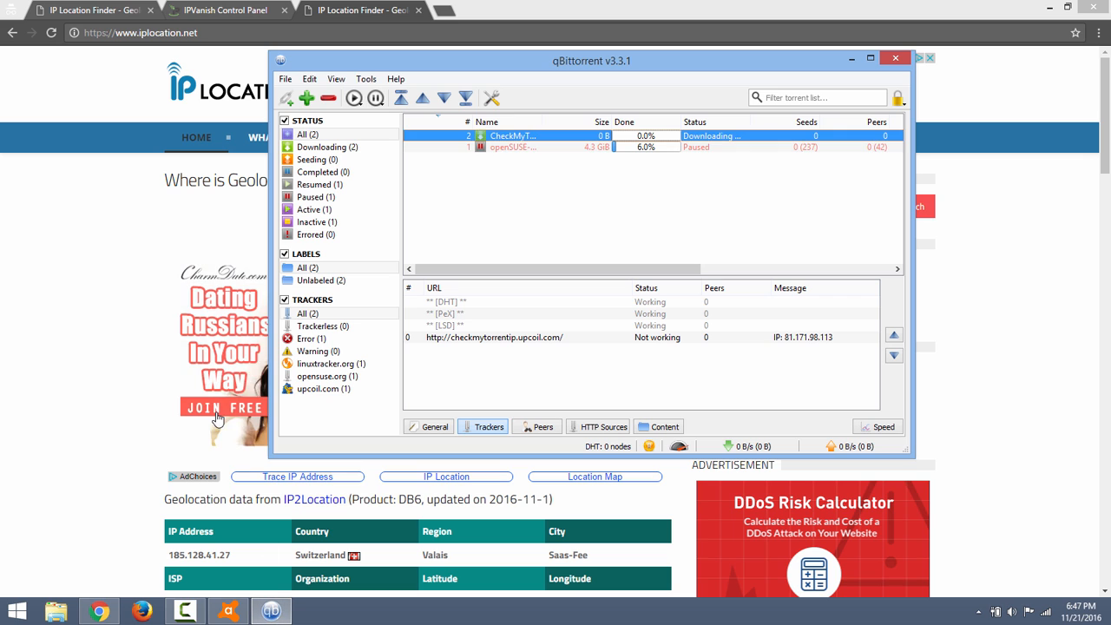
pyautogui.click(84, 305)
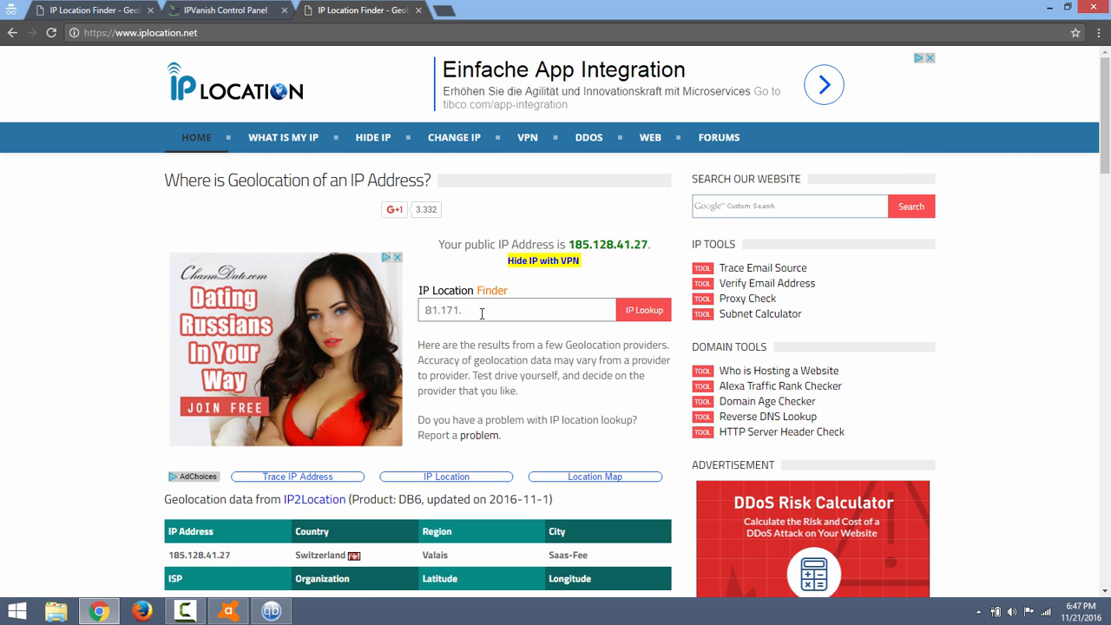
pyautogui.click(481, 313)
pyautogui.write('81.171.98.113')
pyautogui.press('Return')
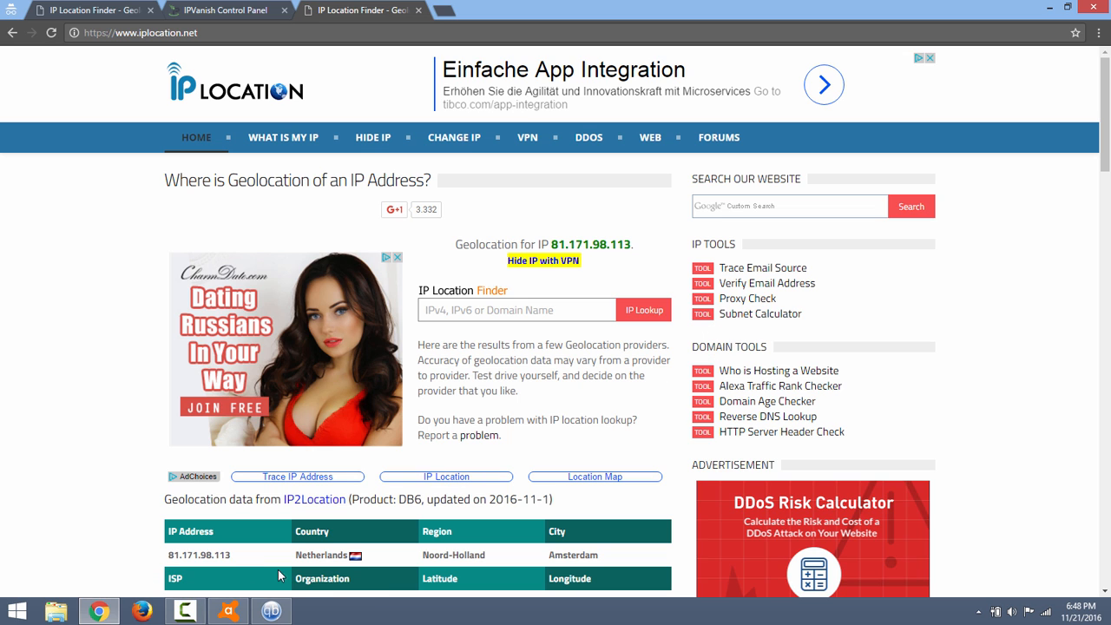
pyautogui.scroll(-1, 310, 556)
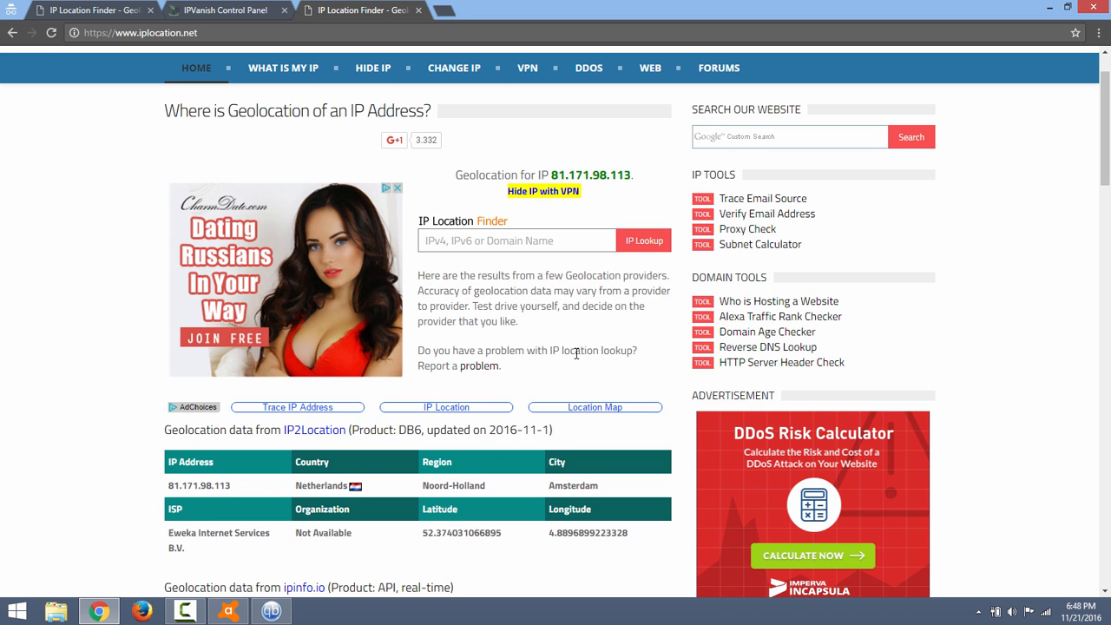
pyautogui.scroll(1, 592, 334)
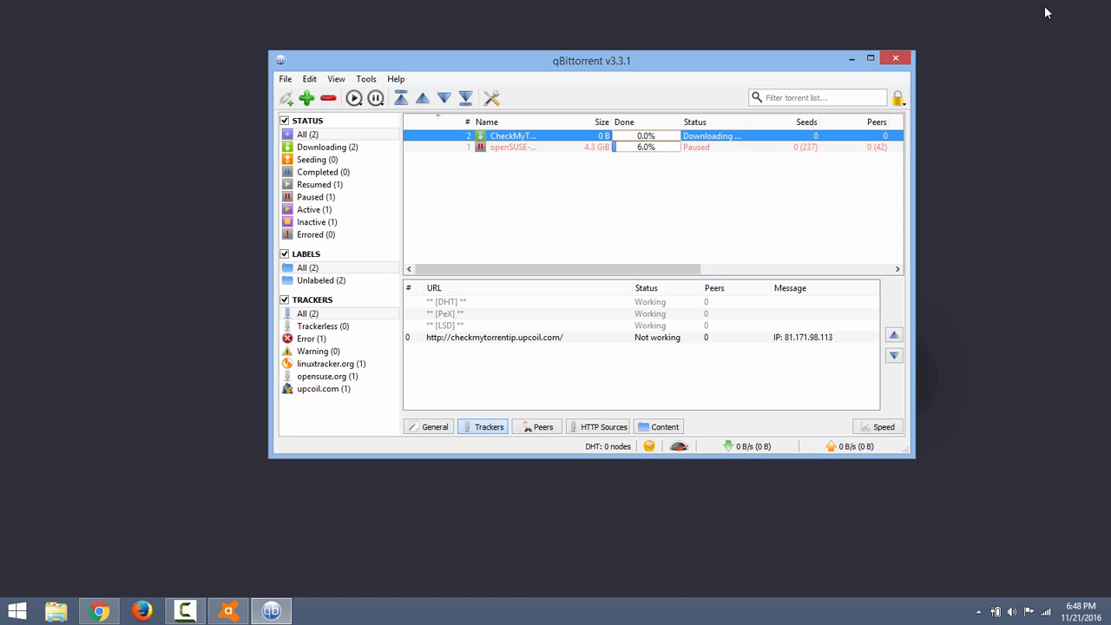
pyautogui.click(1049, 6)
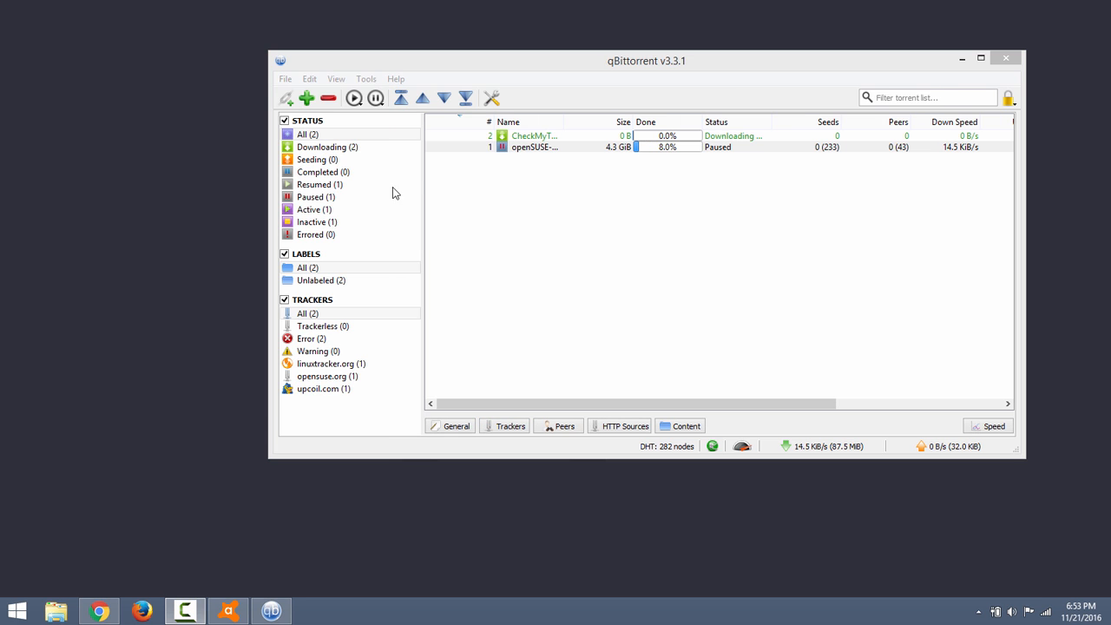
# - In qBittorrent's BitTorrent privacy options, set the encryption mode to Require encryption
pyautogui.click(364, 79)
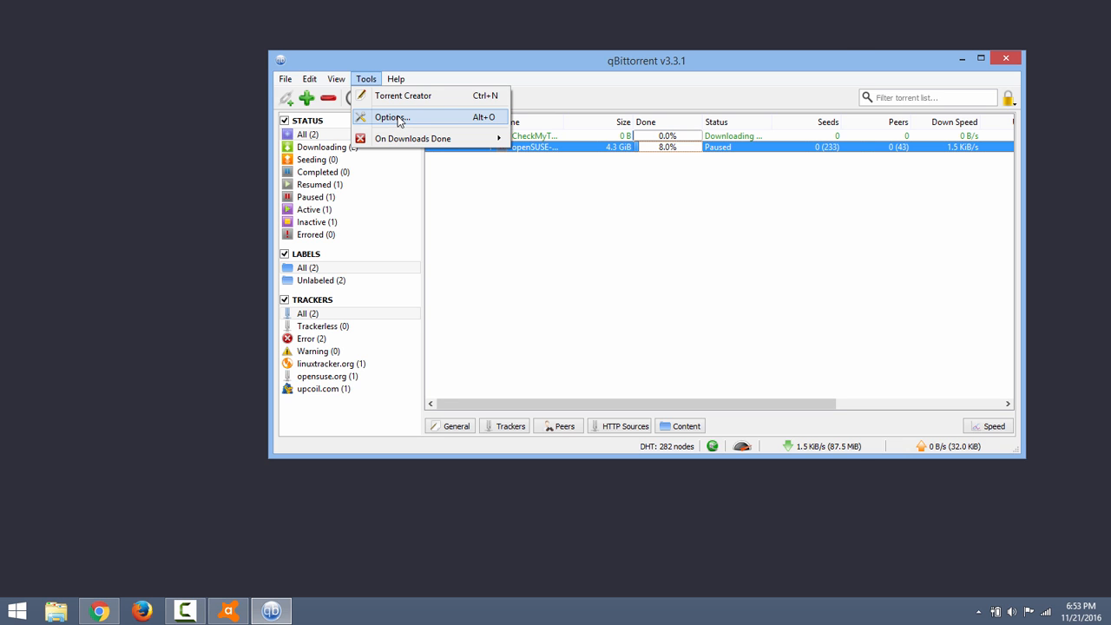
pyautogui.click(398, 118)
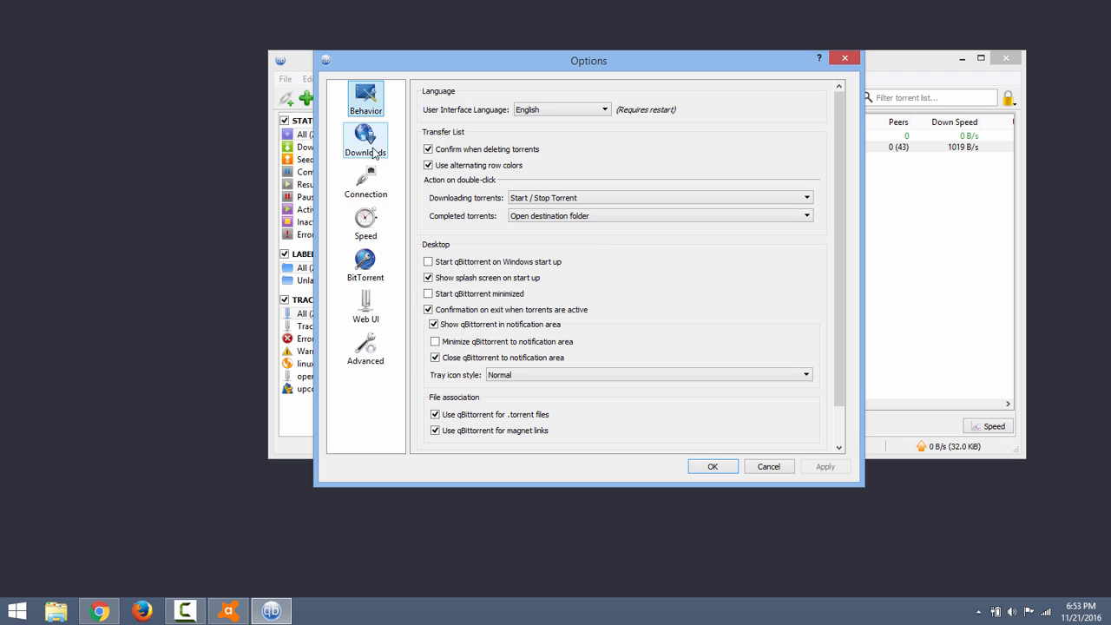
pyautogui.moveTo(839, 228); pyautogui.dragTo(836, 270)
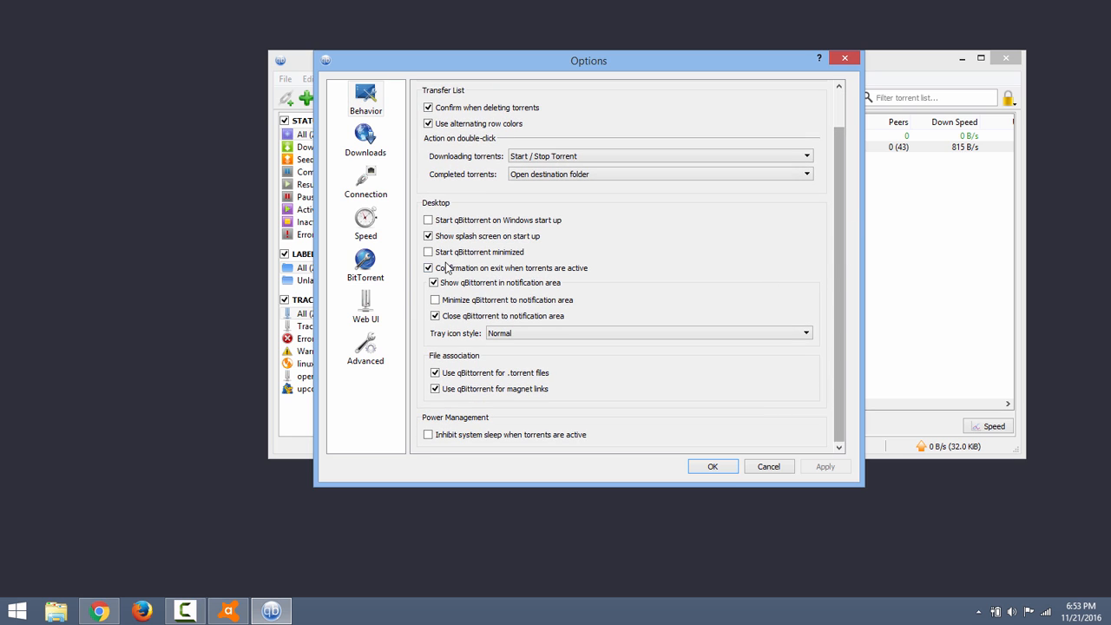
pyautogui.click(384, 269)
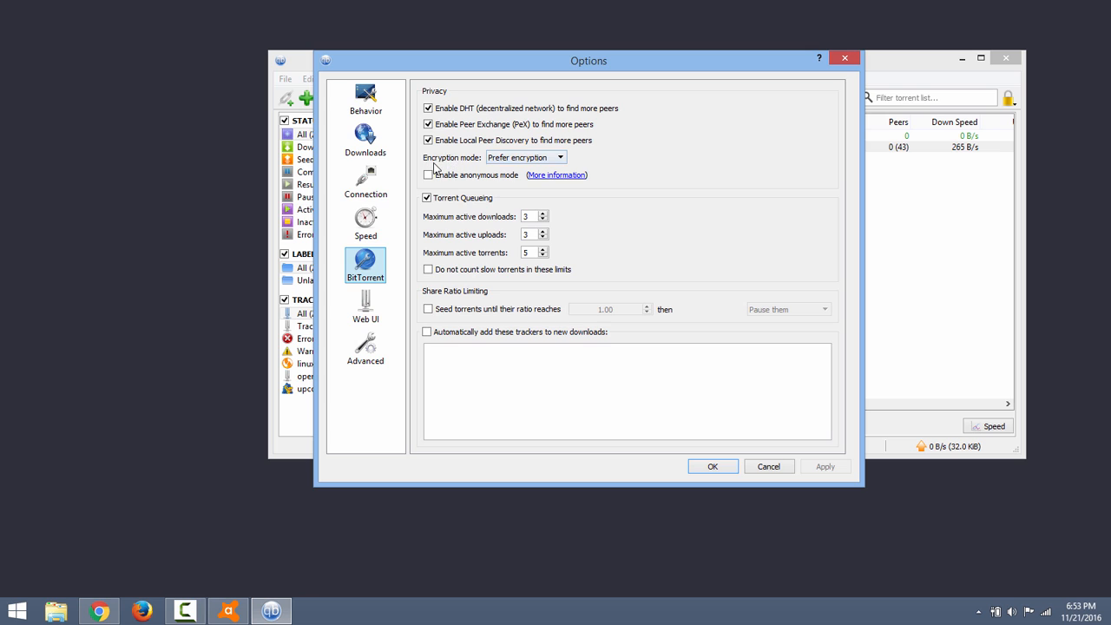
pyautogui.click(520, 161)
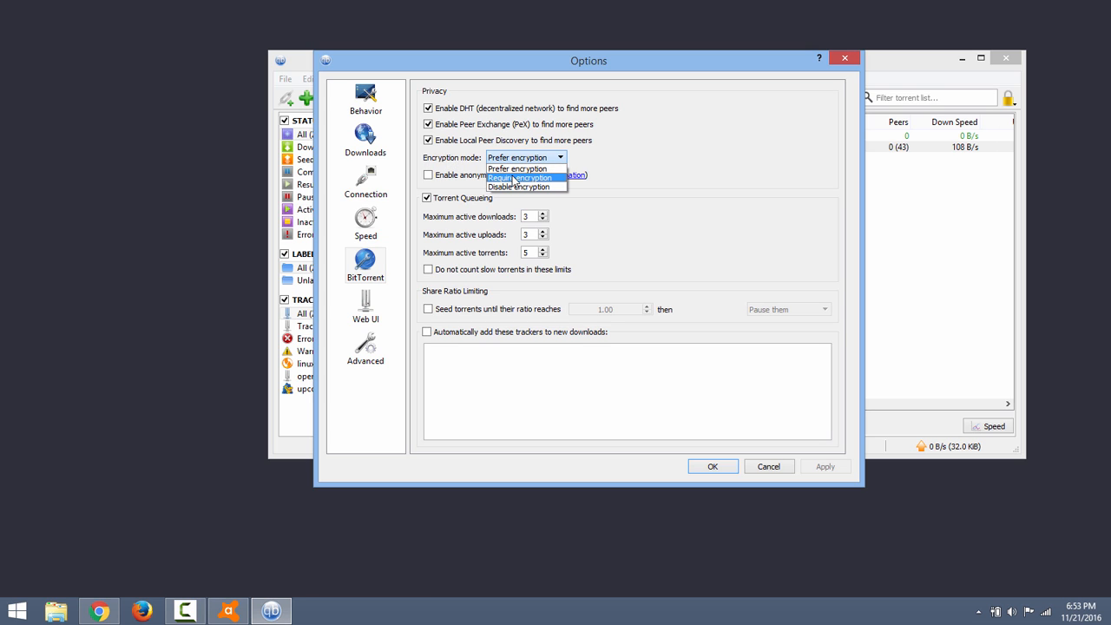
pyautogui.click(521, 169)
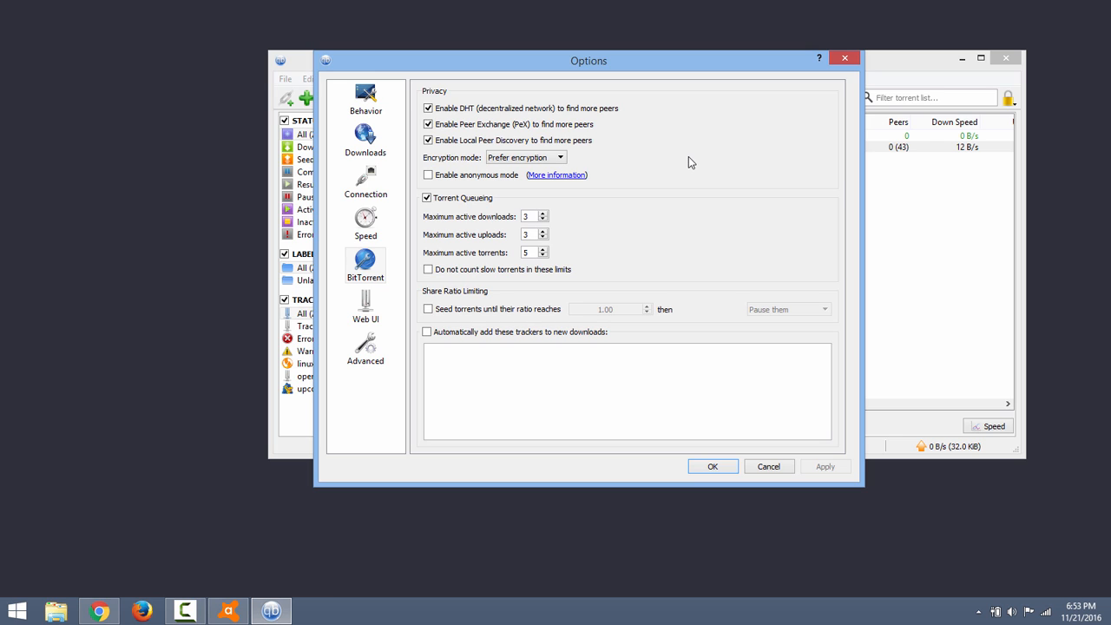
pyautogui.click(550, 158)
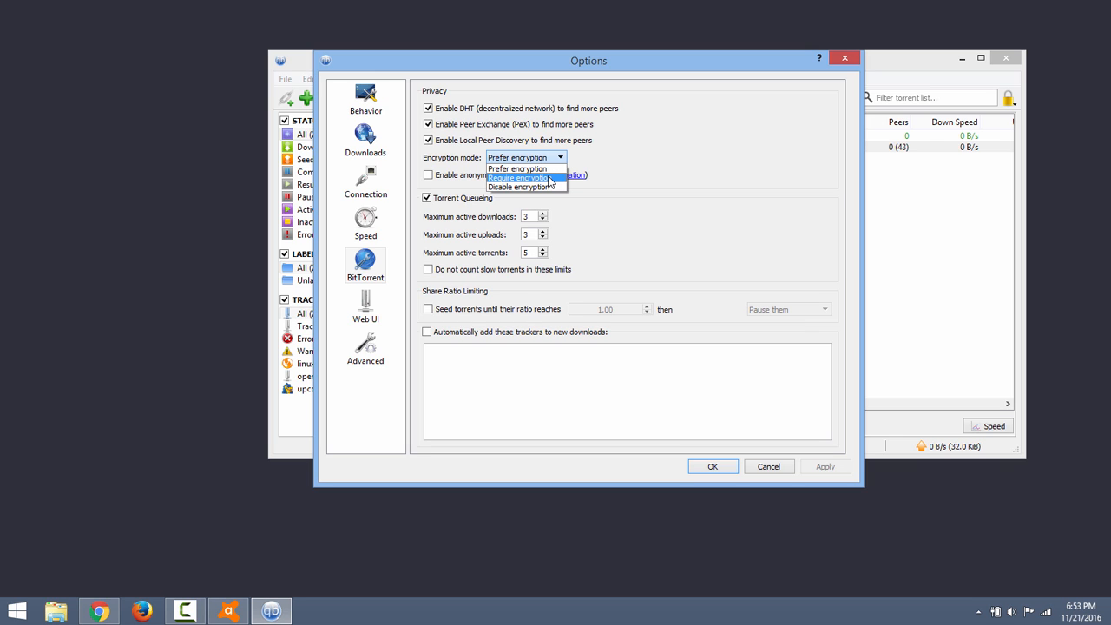
pyautogui.click(538, 178)
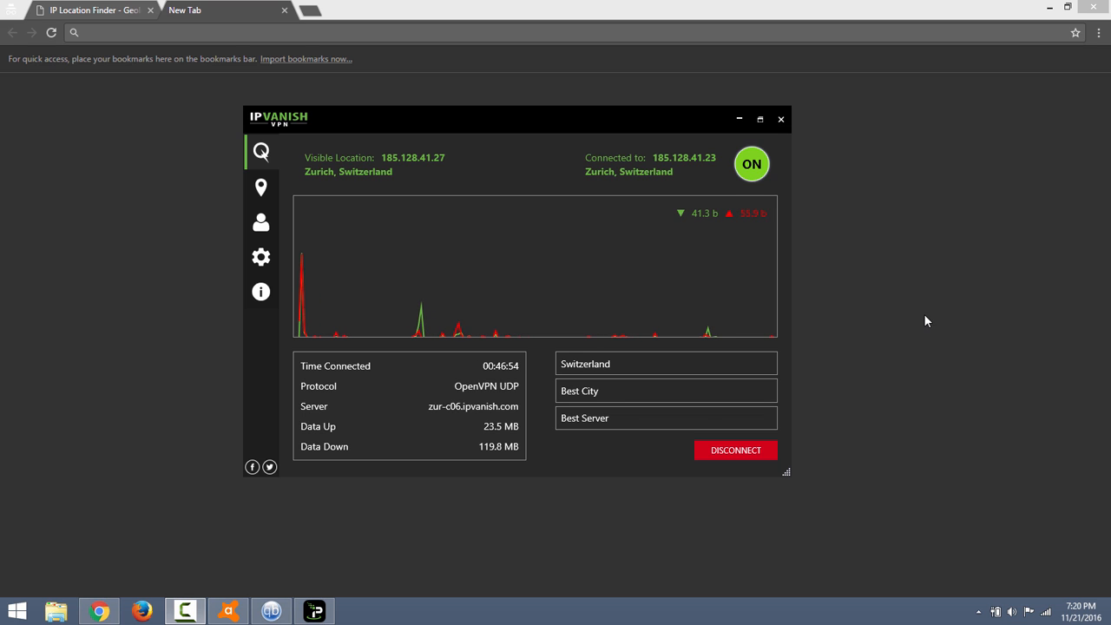
# - Switch to Chrome and open vpntopten.com/qbit in the empty tab
pyautogui.click(473, 38)
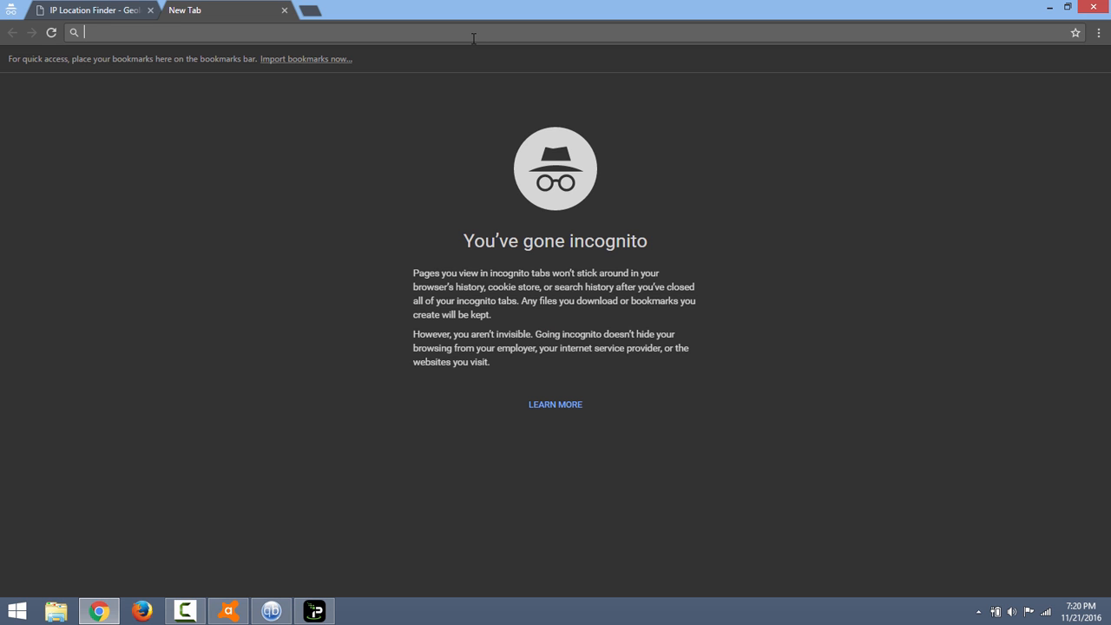
pyautogui.write('vp')
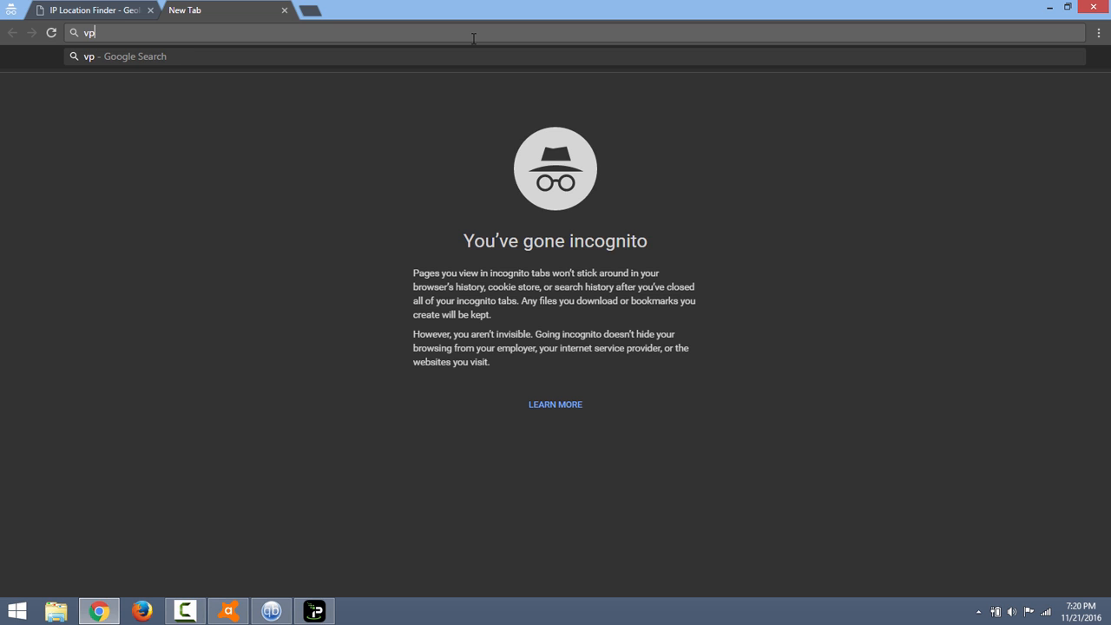
pyautogui.write('ntopten.co')
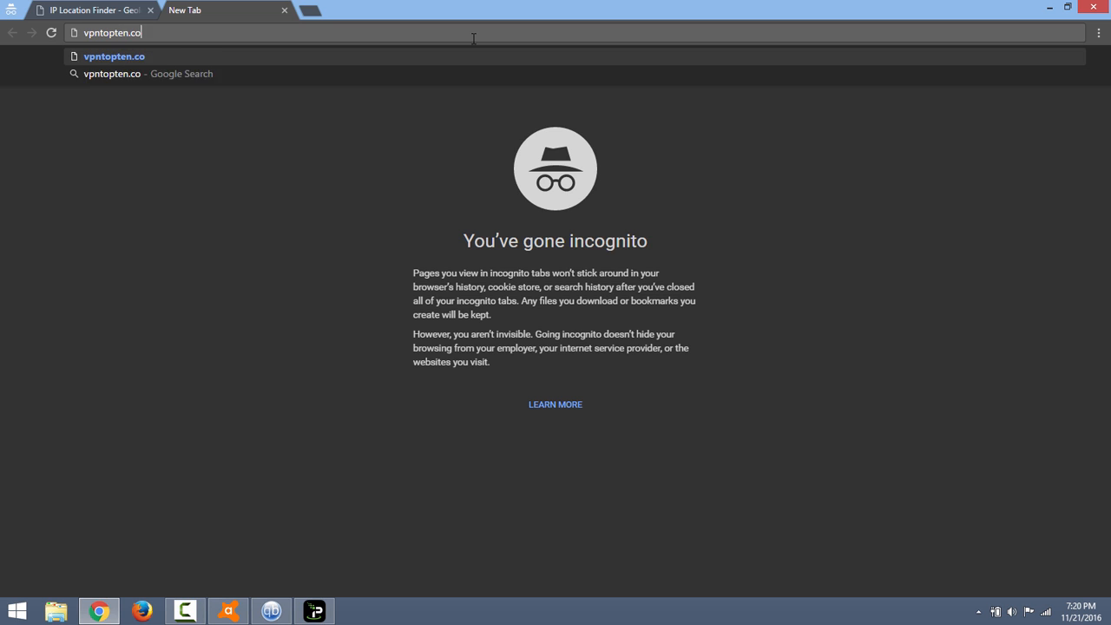
pyautogui.write('m/qbit')
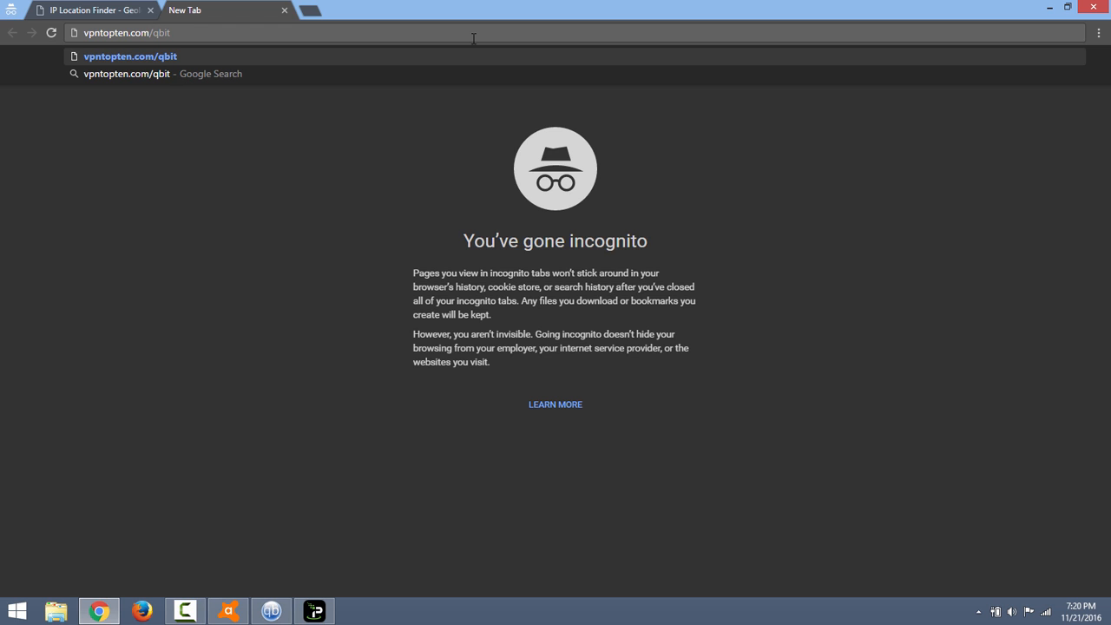
pyautogui.press('Return')
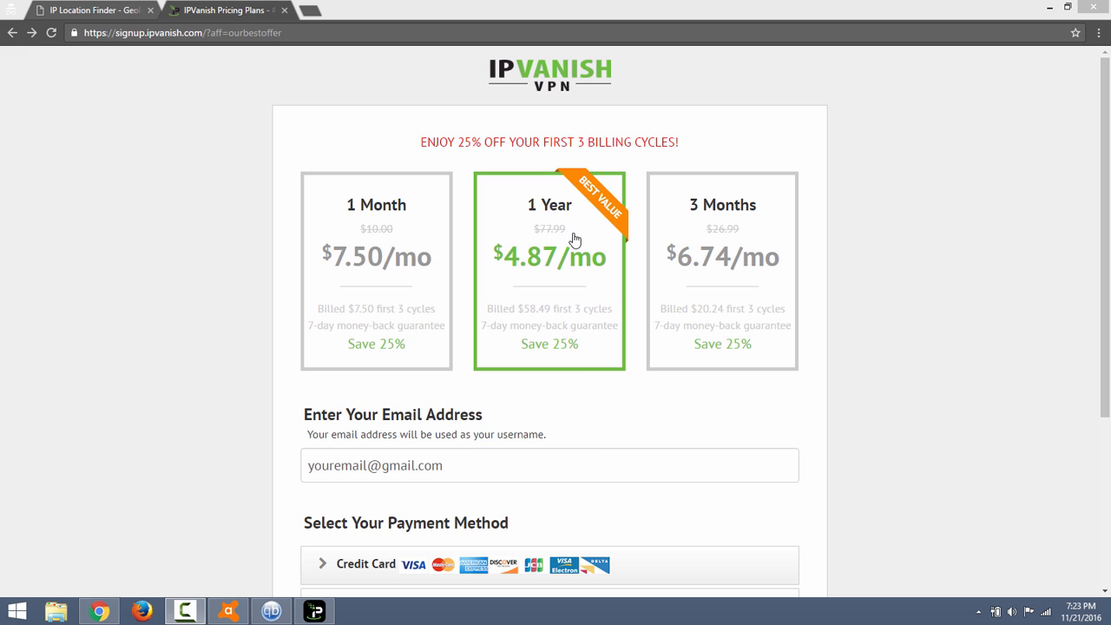
# - Choose the 1 Month plan on the IPVanish sign-up page
pyautogui.click(402, 311)
pyautogui.scroll(-3, 478, 177)
pyautogui.click(350, 246)
pyautogui.scroll(2, 350, 246)
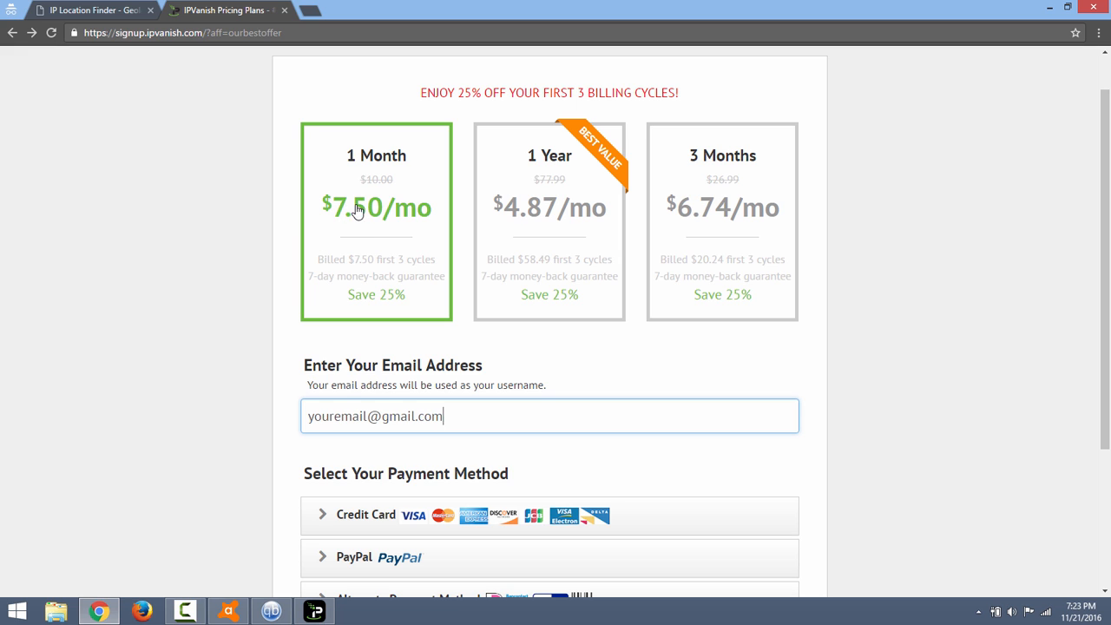
# - Choose the 1 Year plan on the IPVanish sign-up page
pyautogui.moveTo(549, 200); pyautogui.dragTo(548, 207)
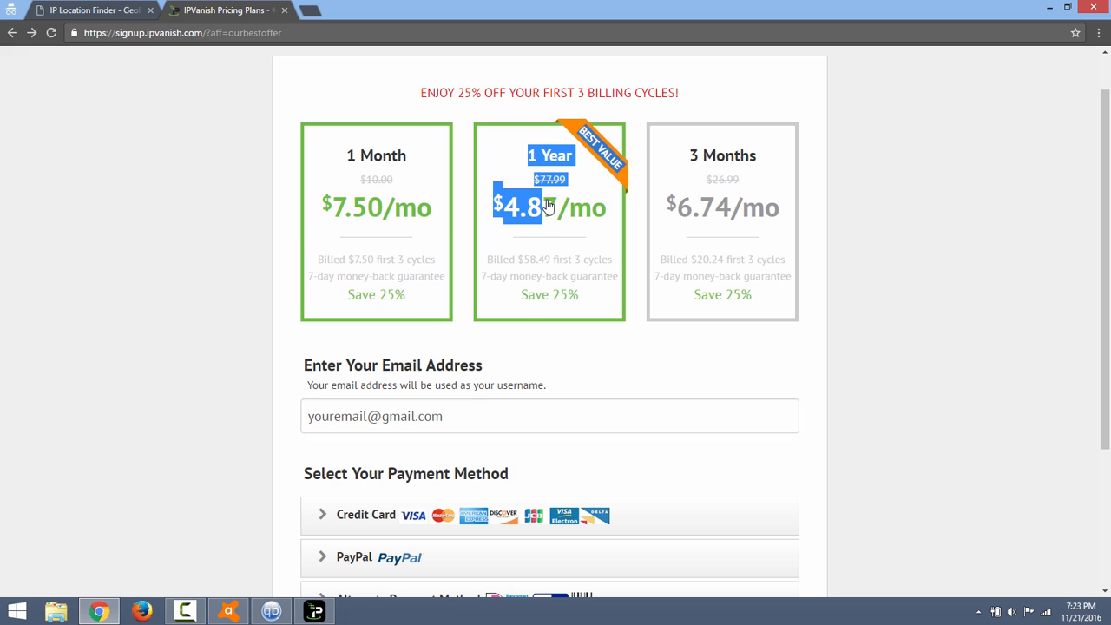
pyautogui.click(560, 280)
pyautogui.scroll(-1, 562, 271)
pyautogui.scroll(-2, 563, 271)
pyautogui.click(554, 235)
pyautogui.scroll(3, 574, 249)
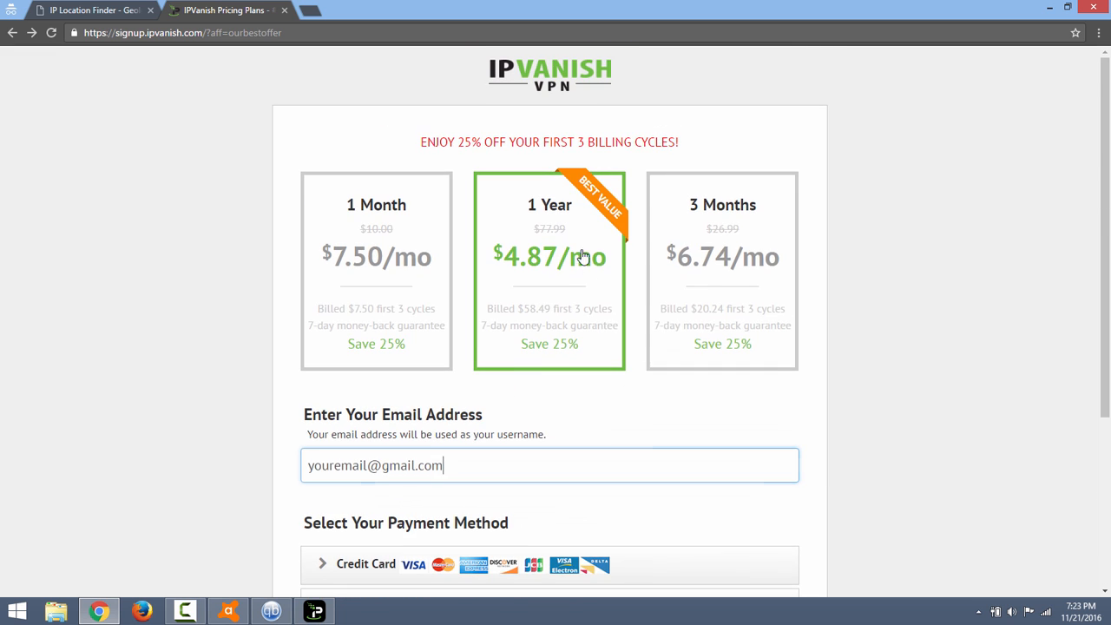
# - Clear the sample address from the sign-up form's e-mail field and review the available payment methods
pyautogui.moveTo(469, 469); pyautogui.dragTo(298, 484)
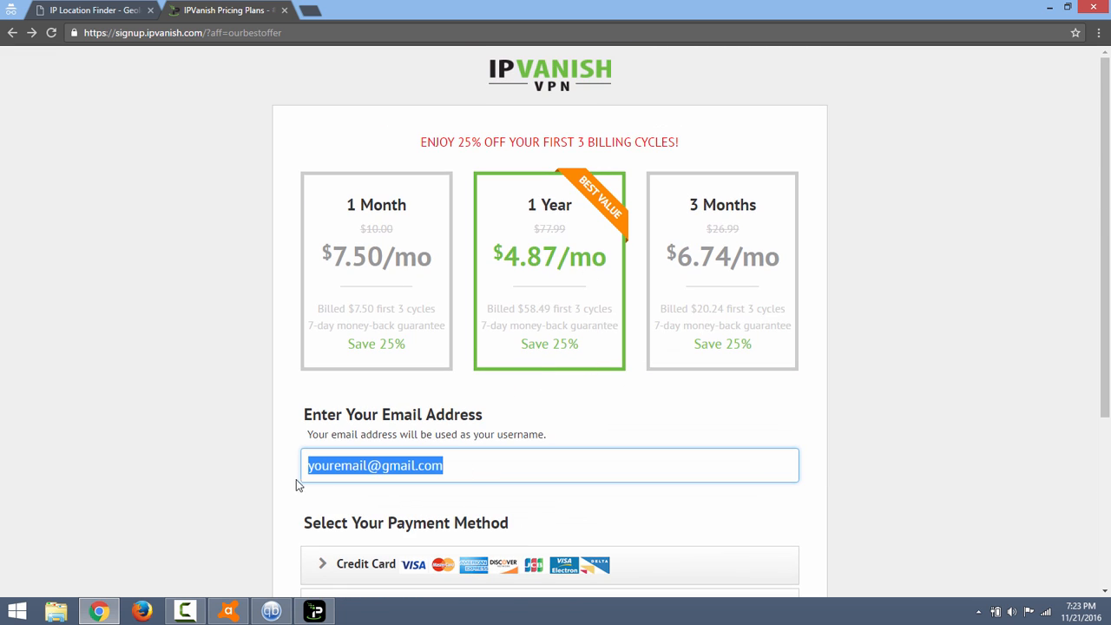
pyautogui.press('BackSpace')
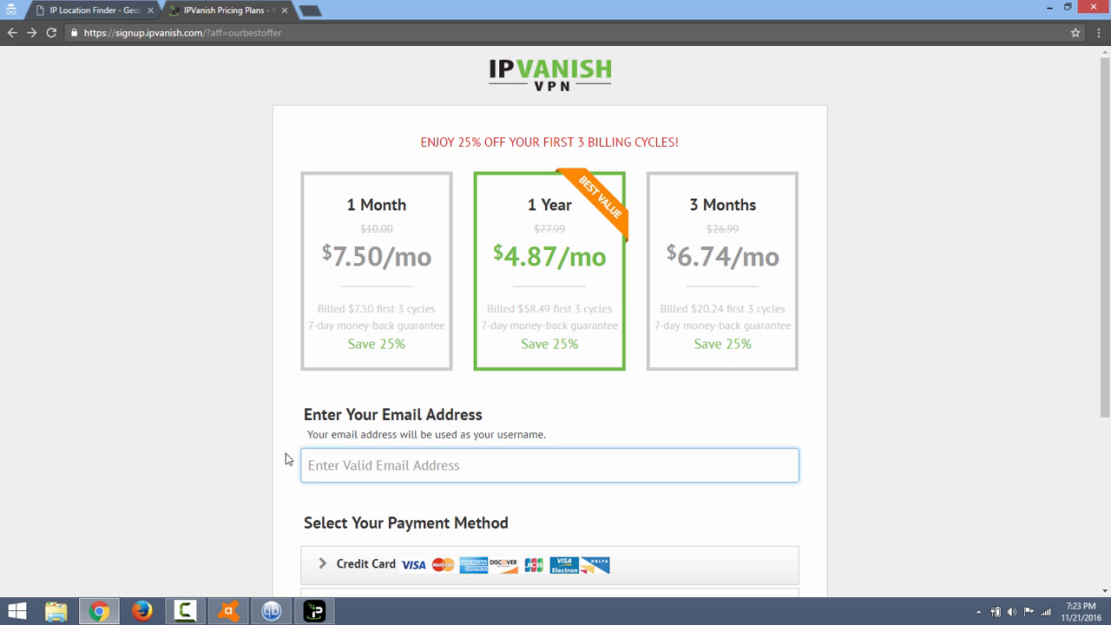
pyautogui.scroll(-2, 286, 452)
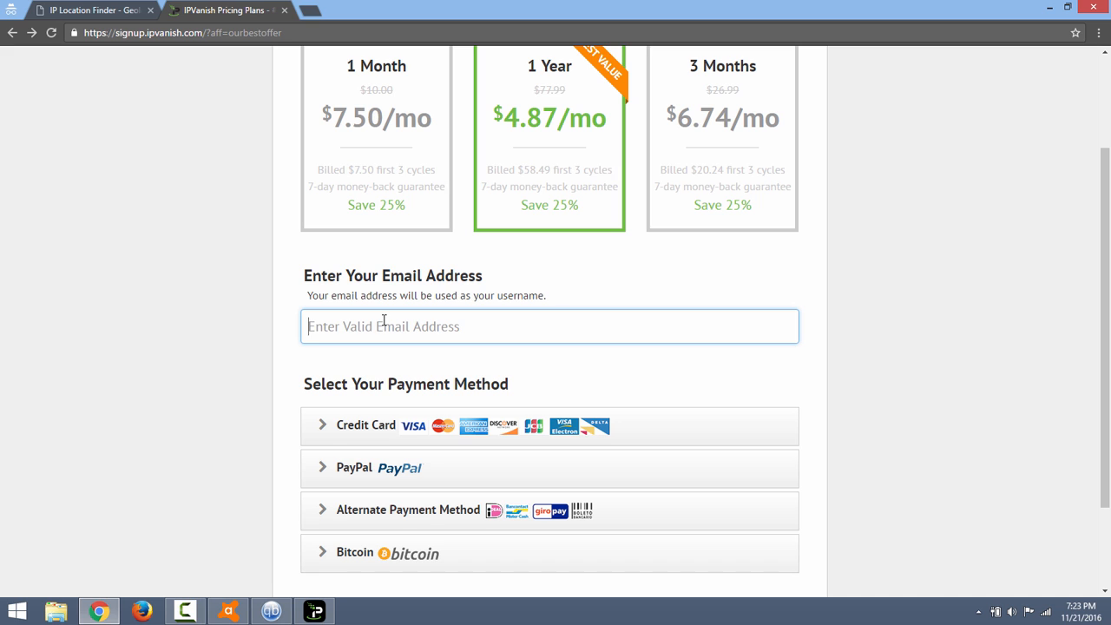
pyautogui.scroll(-2, 824, 398)
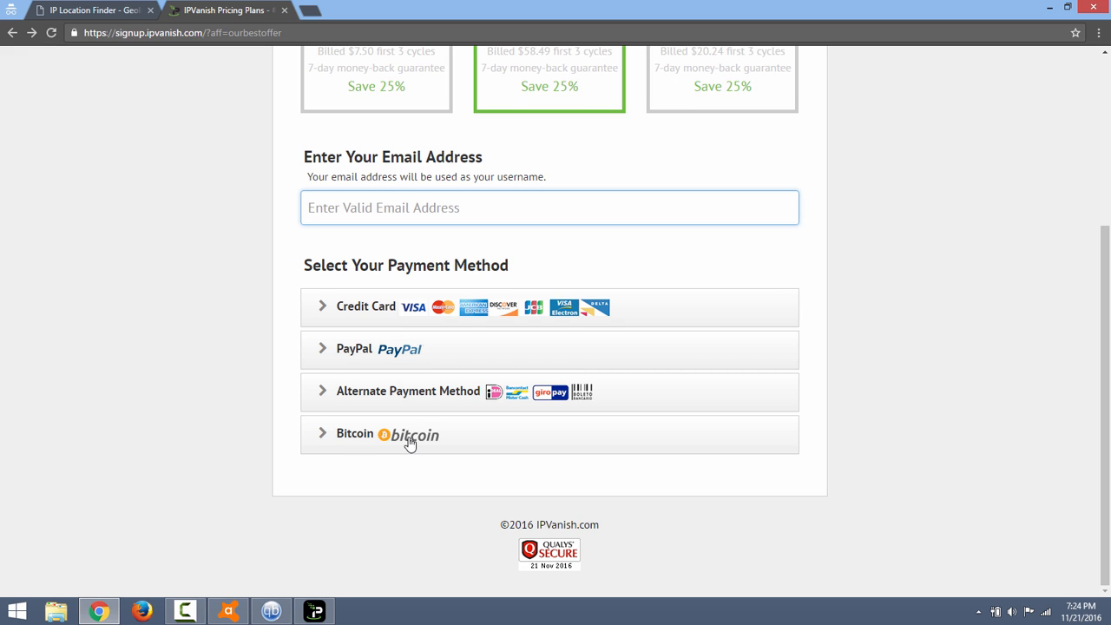
pyautogui.scroll(1, 959, 310)
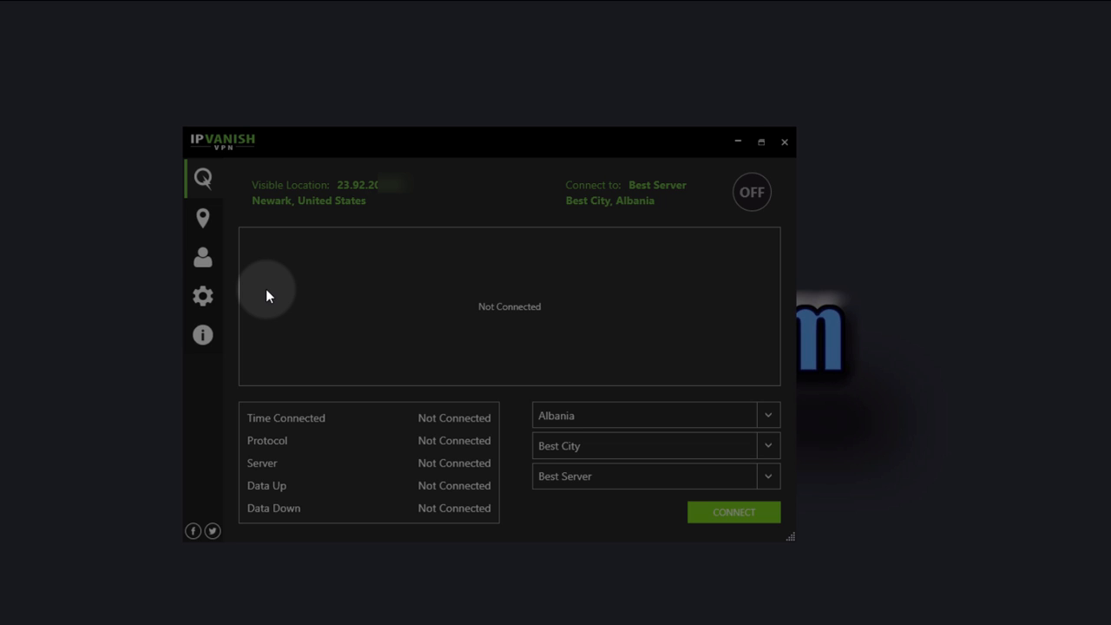
# - Open the IPVanish client's settings and review the general startup, closing and update options
pyautogui.click(203, 297)
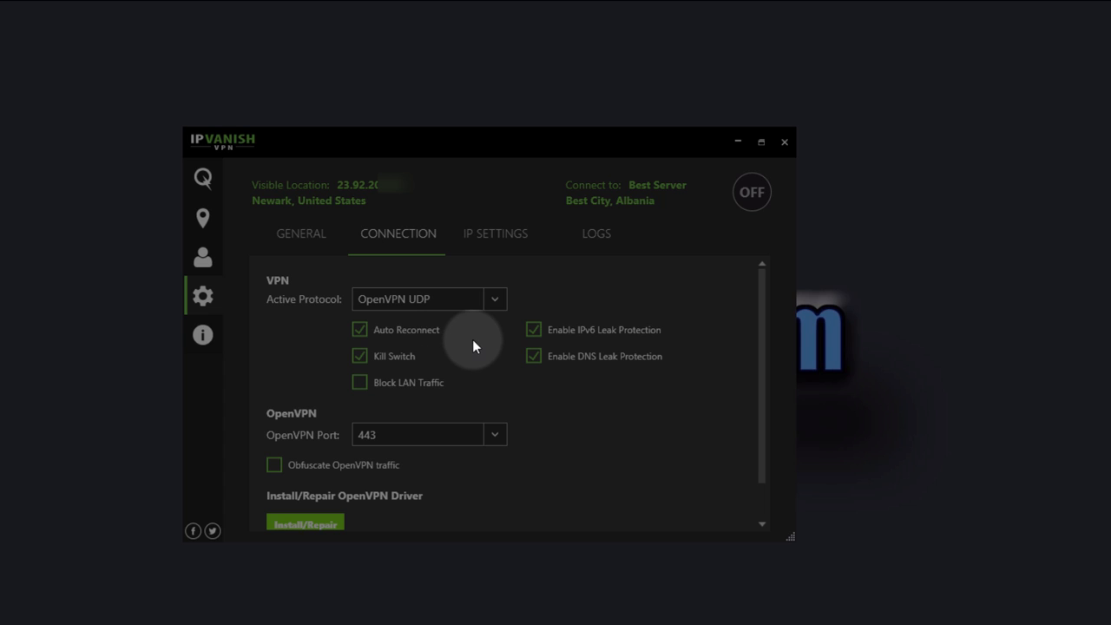
pyautogui.click(301, 233)
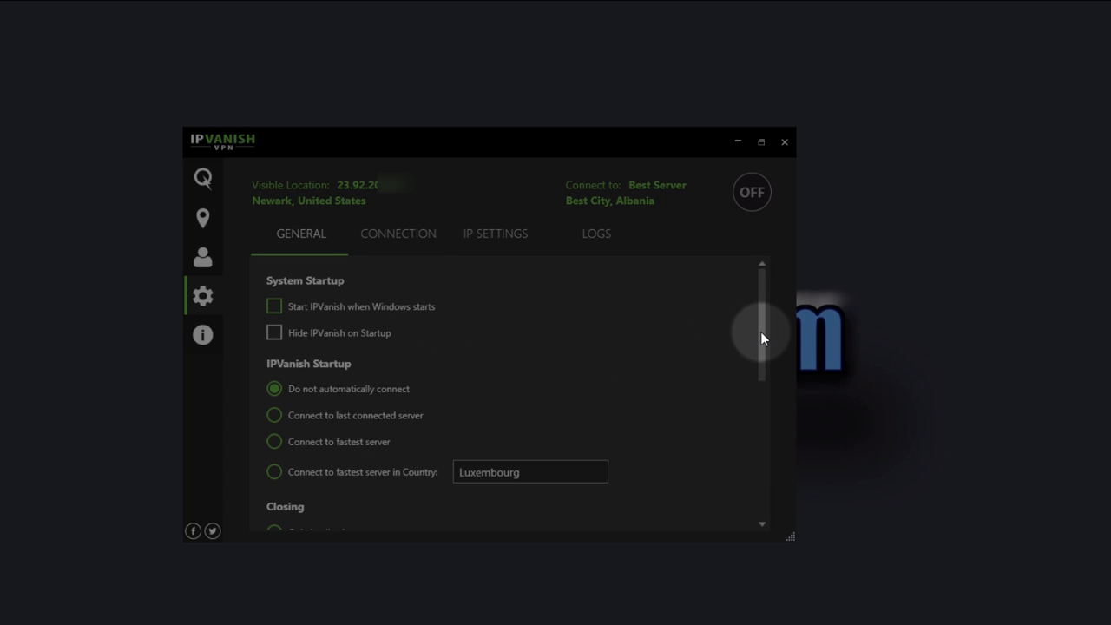
pyautogui.moveTo(762, 334); pyautogui.dragTo(759, 401)
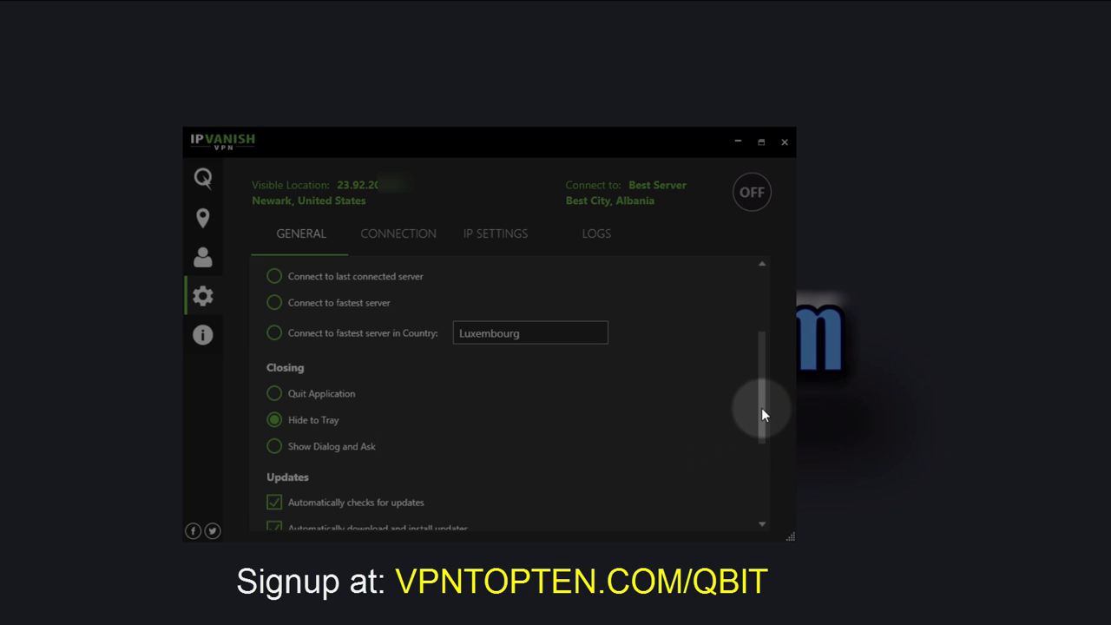
# - Select OpenVPN UDP as the active protocol in the VPN connection settings
pyautogui.click(403, 234)
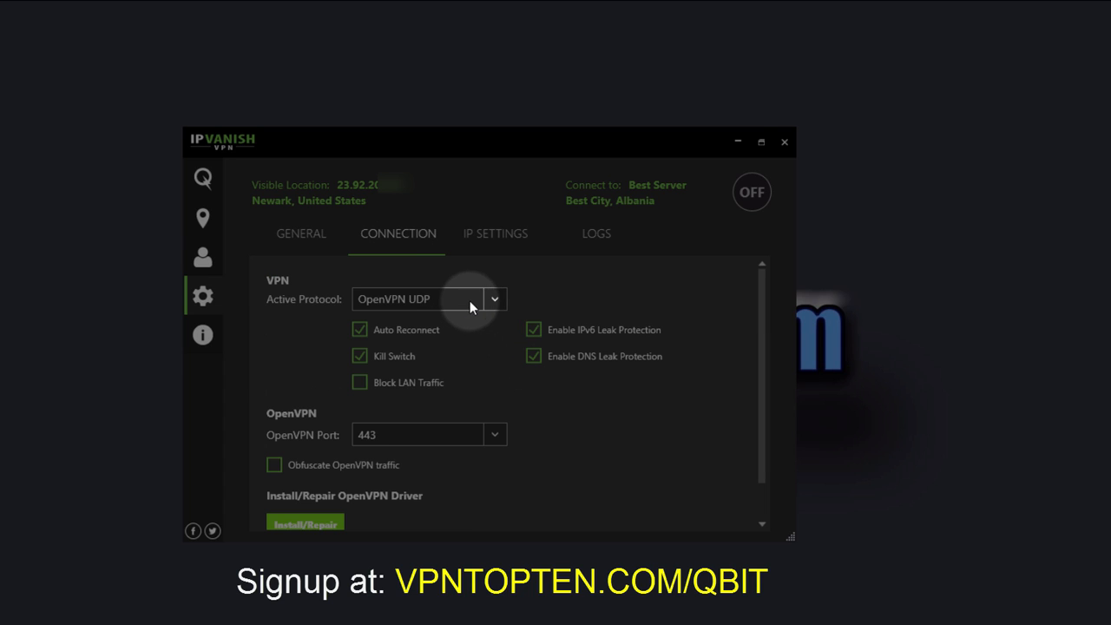
pyautogui.click(496, 298)
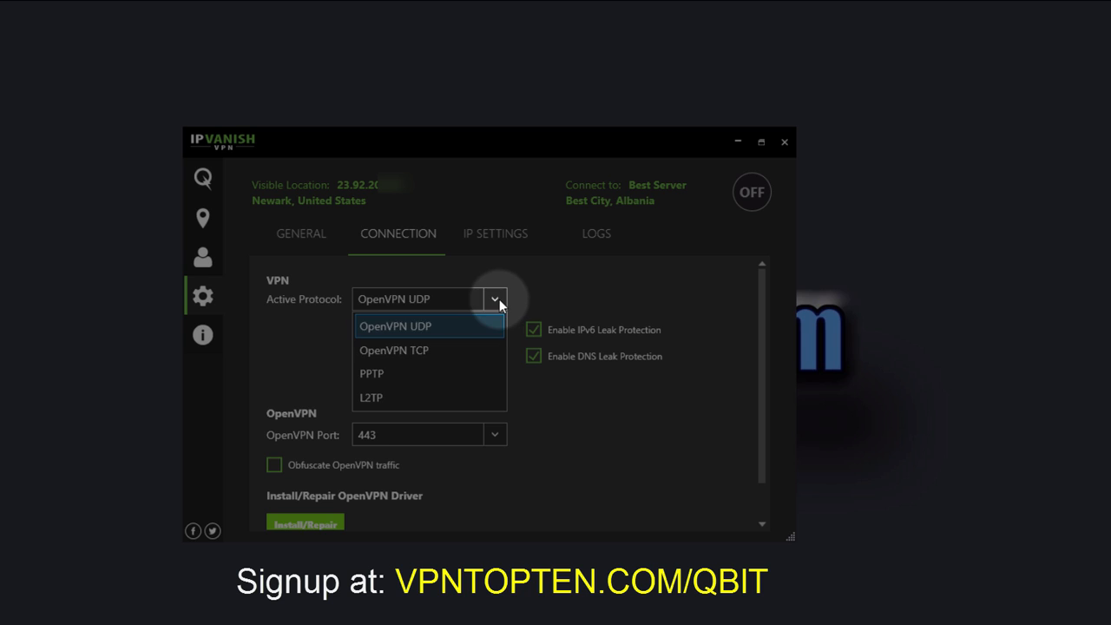
pyautogui.click(455, 326)
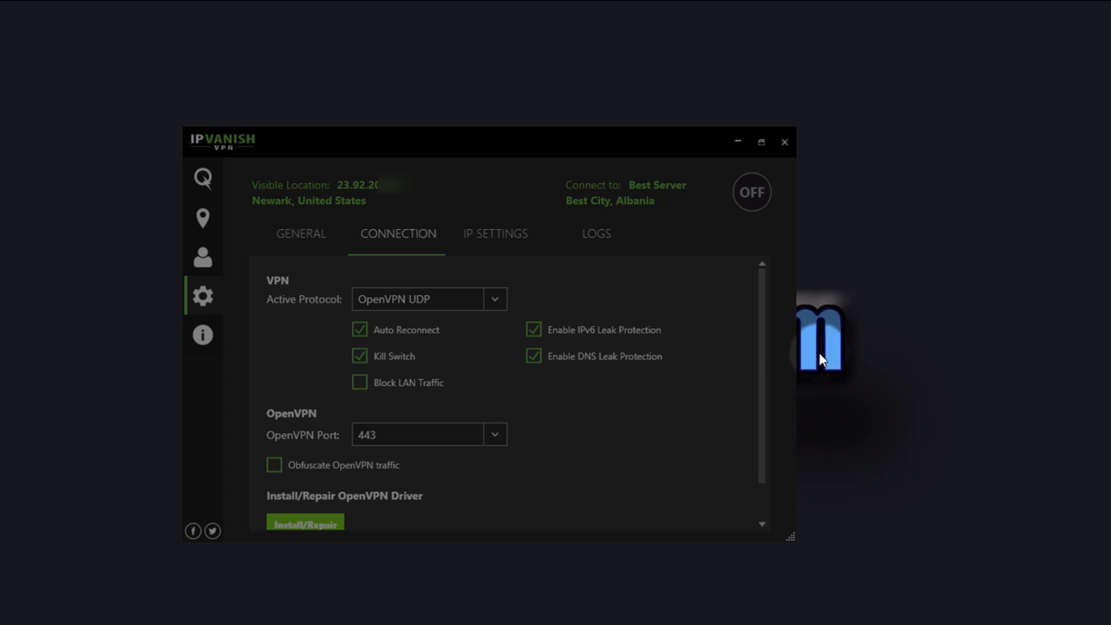
# - Review the available OpenVPN port choices without changing the port, and open the IP settings
pyautogui.click(488, 436)
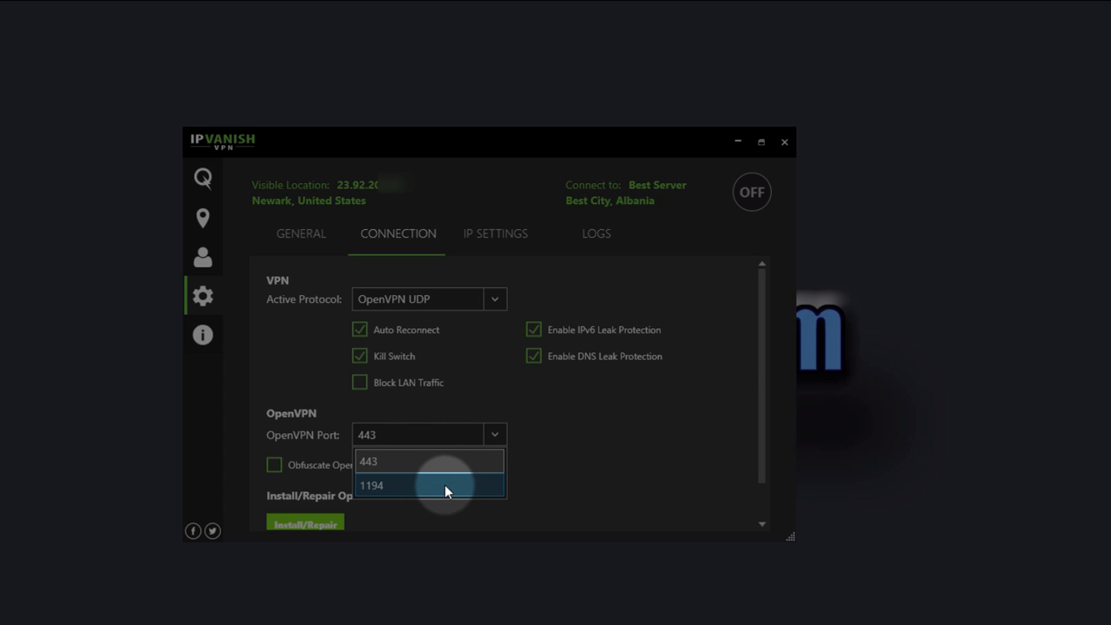
pyautogui.click(551, 463)
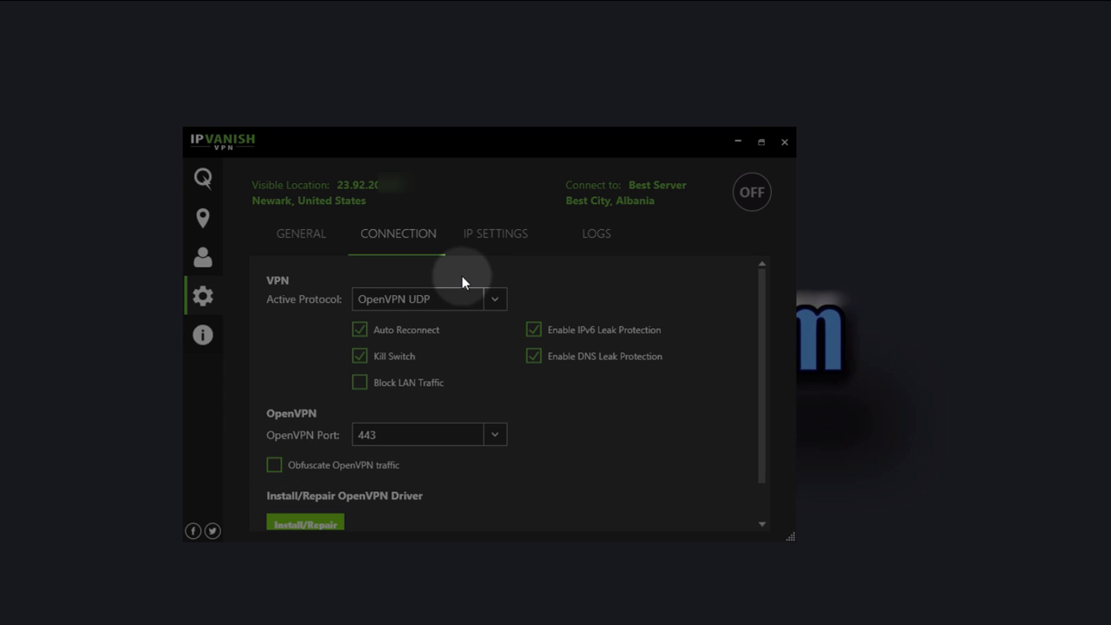
pyautogui.click(490, 234)
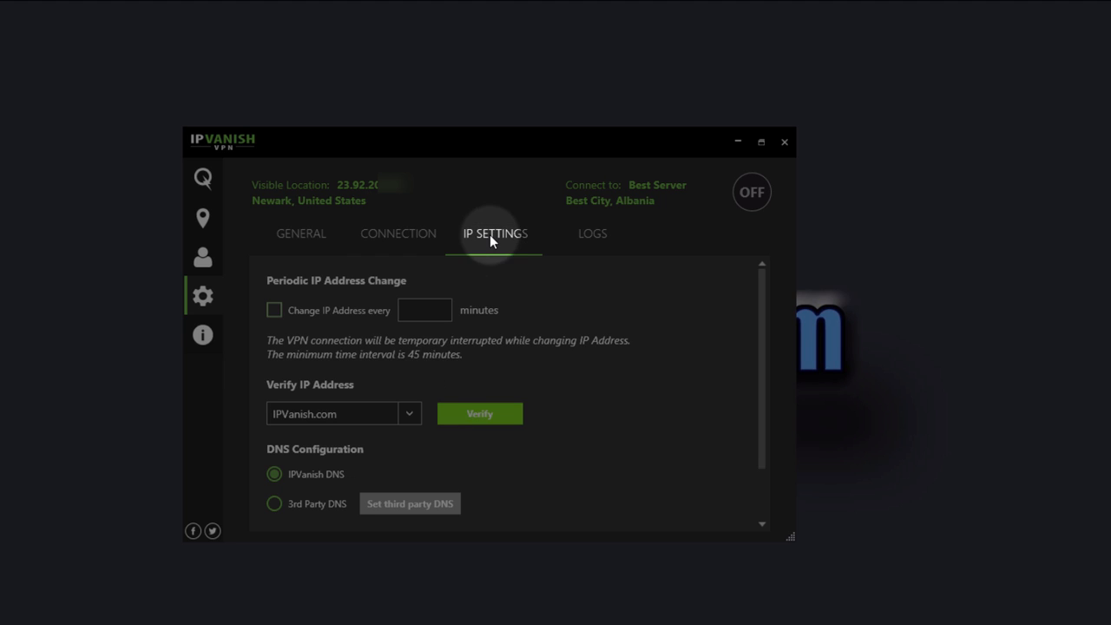